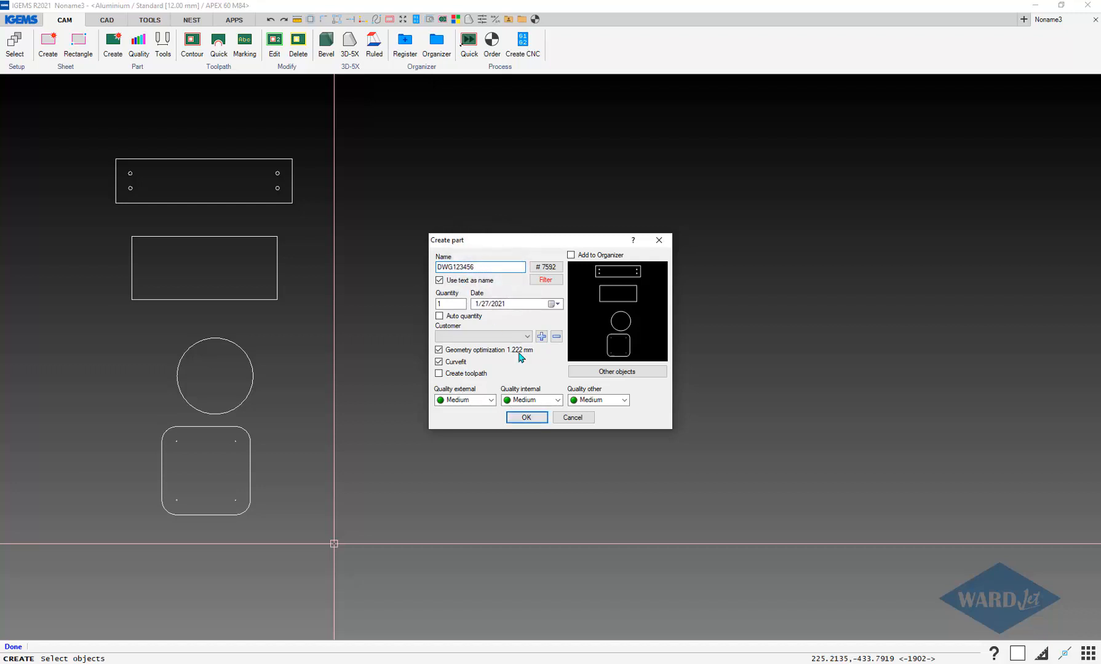
- Create parts named DWG123456 from the four shapes and examine each part's name in the part properties
{"action": "left_click", "coordinate": [526, 418]}
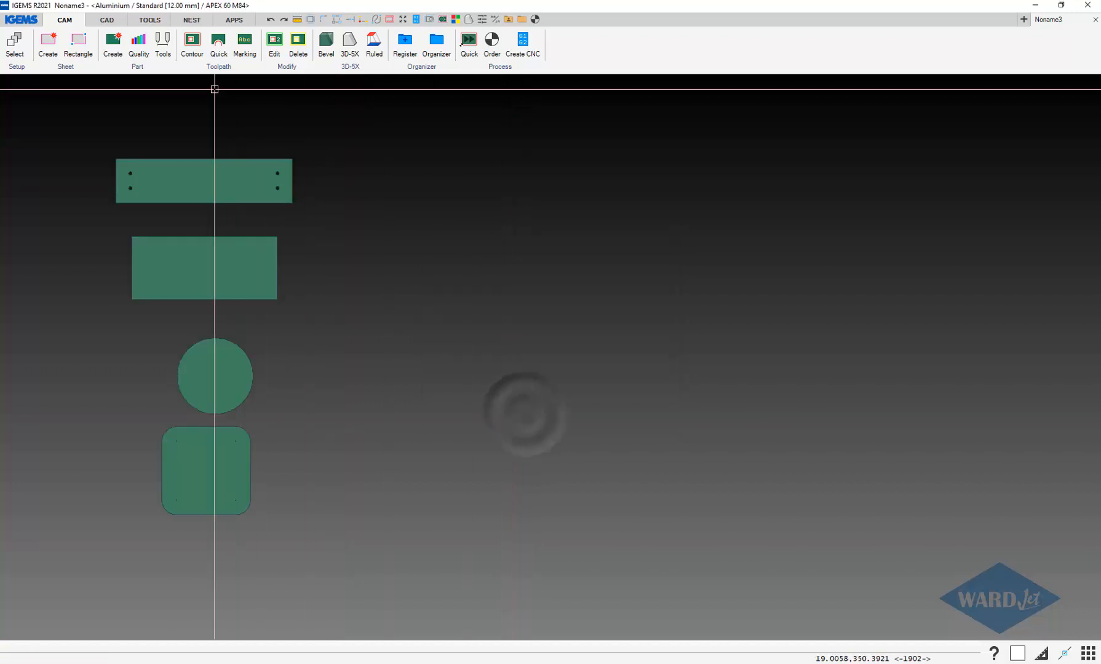
{"action": "left_click", "coordinate": [139, 66]}
{"action": "left_click", "coordinate": [123, 105]}
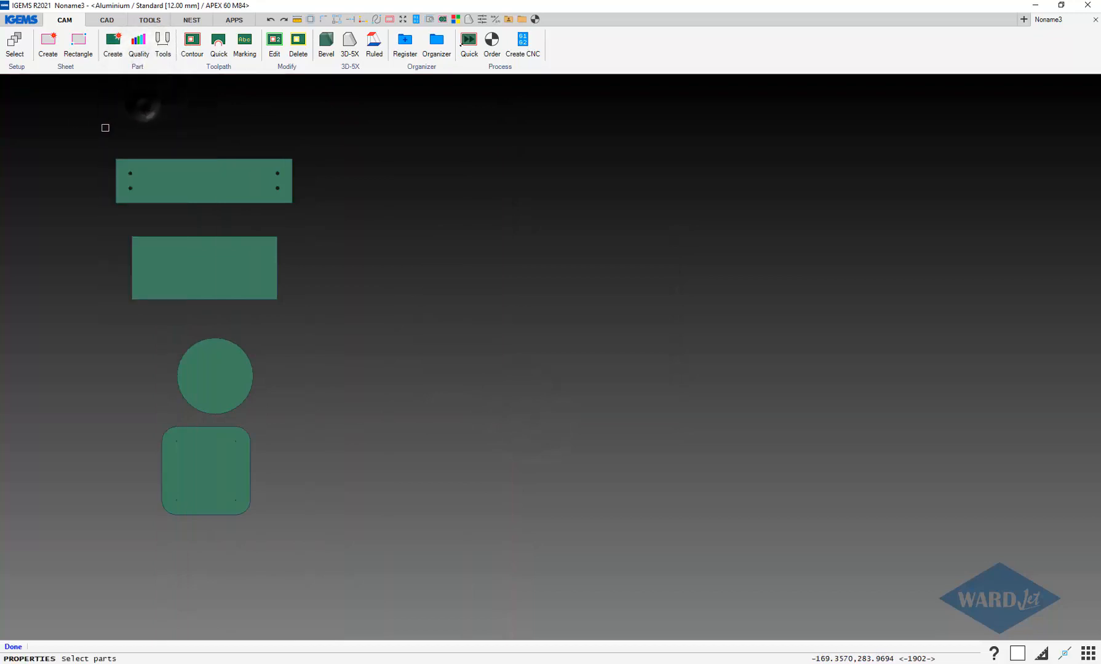
{"action": "left_click_drag", "start_coordinate": [79, 123], "coordinate": [354, 553]}
{"action": "right_click", "coordinate": [357, 552]}
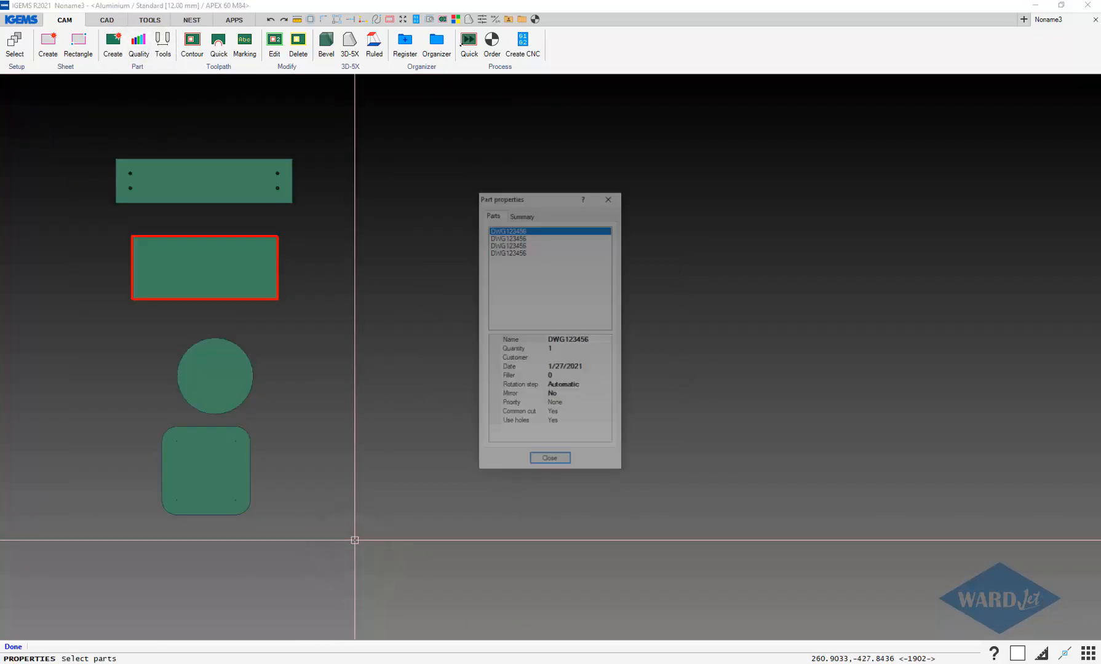
{"action": "key", "text": "Down"}
{"action": "key", "text": "Down"}
{"action": "key", "text": "Down"}
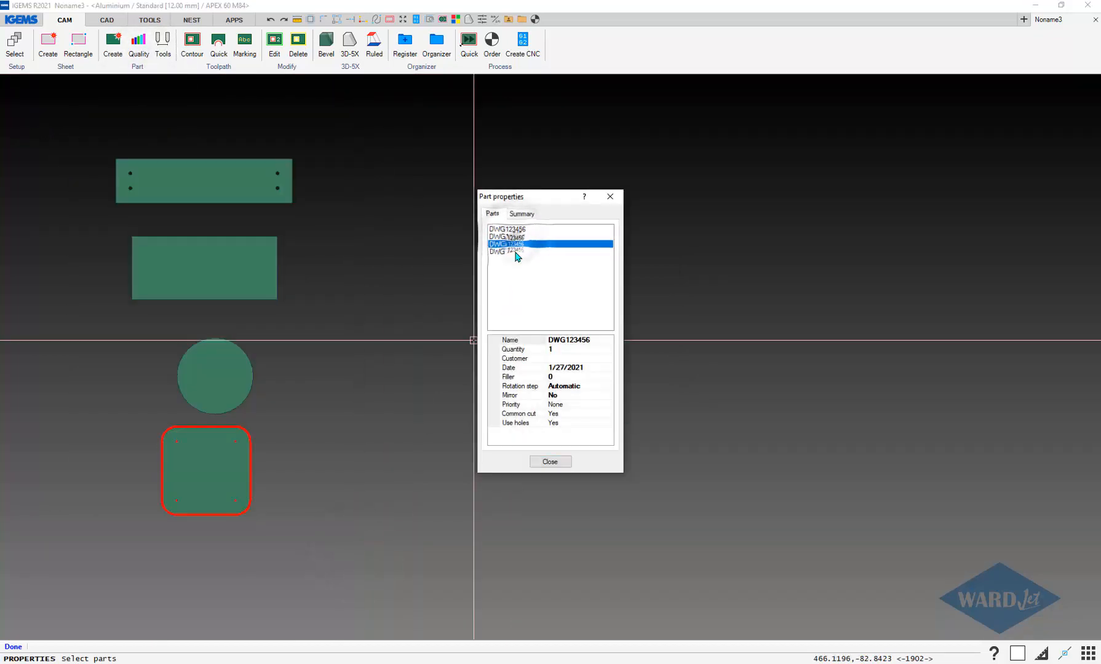
{"action": "key", "text": "Up"}
{"action": "key", "text": "Up"}
{"action": "key", "text": "Up"}
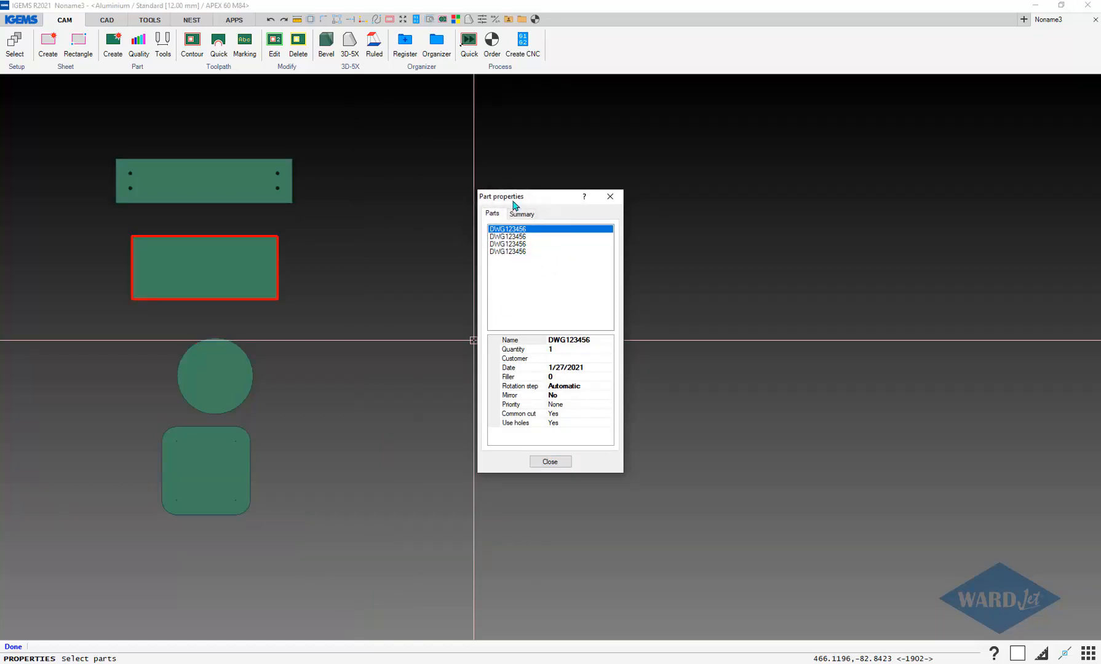
{"action": "left_click", "coordinate": [549, 462]}
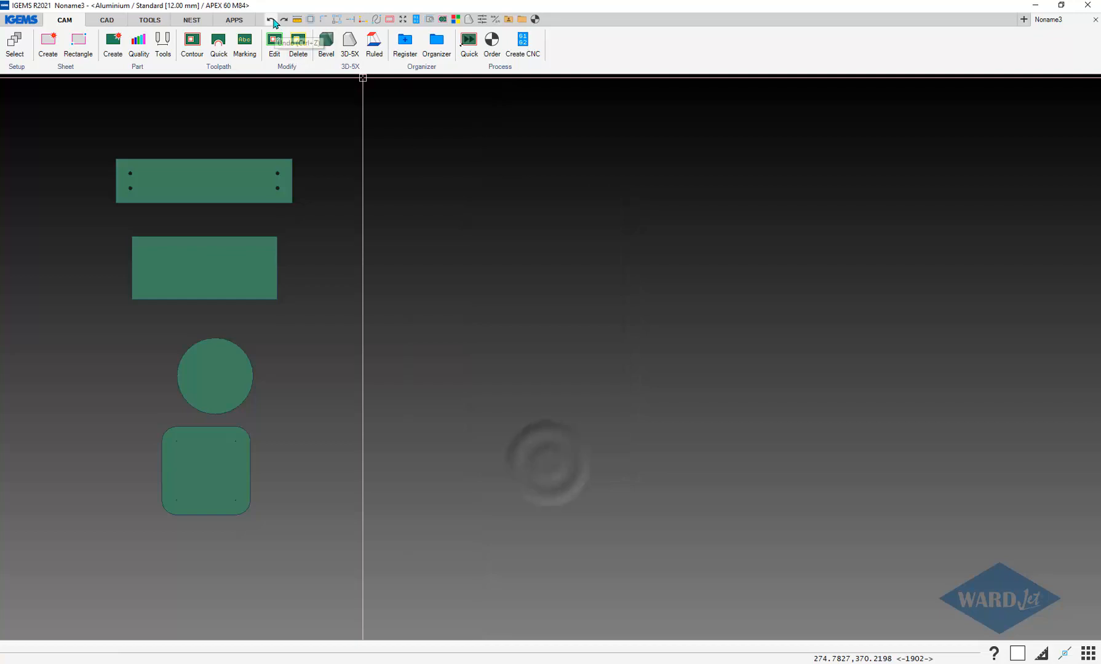
- Undo the part creation and create parts from all four shapes again, using the name Part-#
{"action": "left_click", "coordinate": [113, 46]}
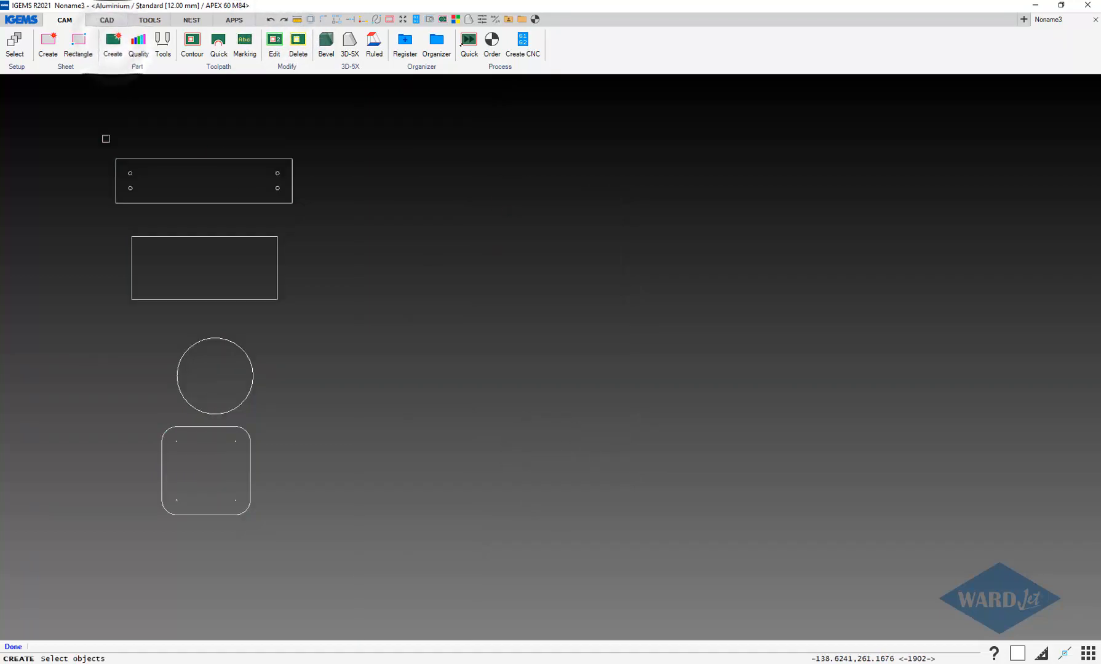
{"action": "left_click_drag", "start_coordinate": [54, 124], "coordinate": [359, 529]}
{"action": "right_click", "coordinate": [359, 529]}
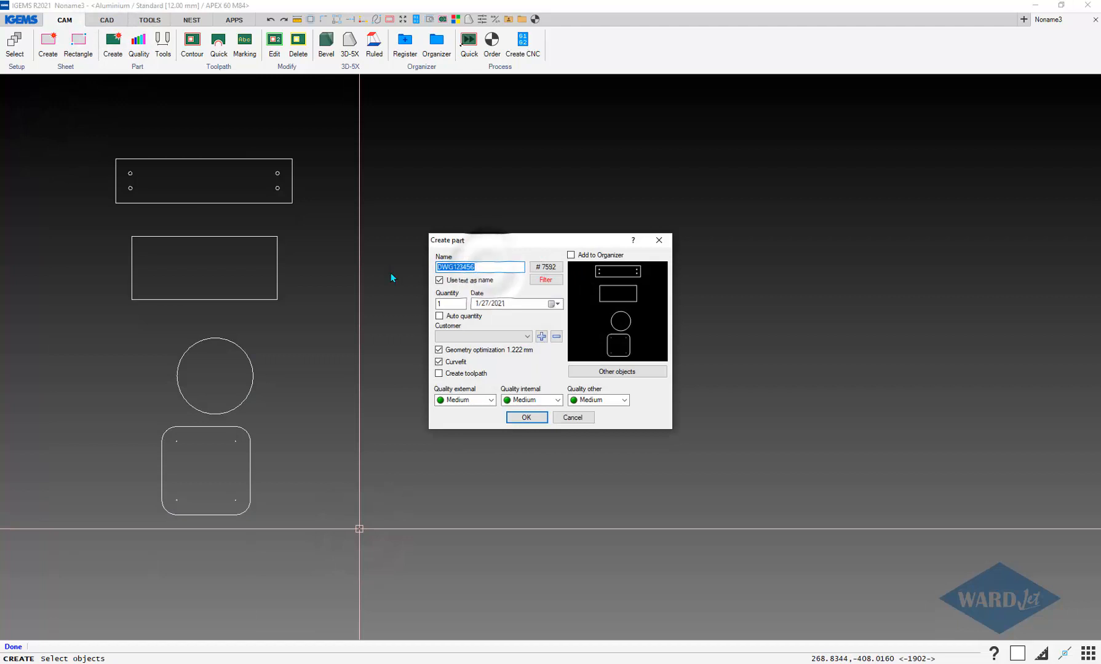
{"action": "type", "text": "Part-"}
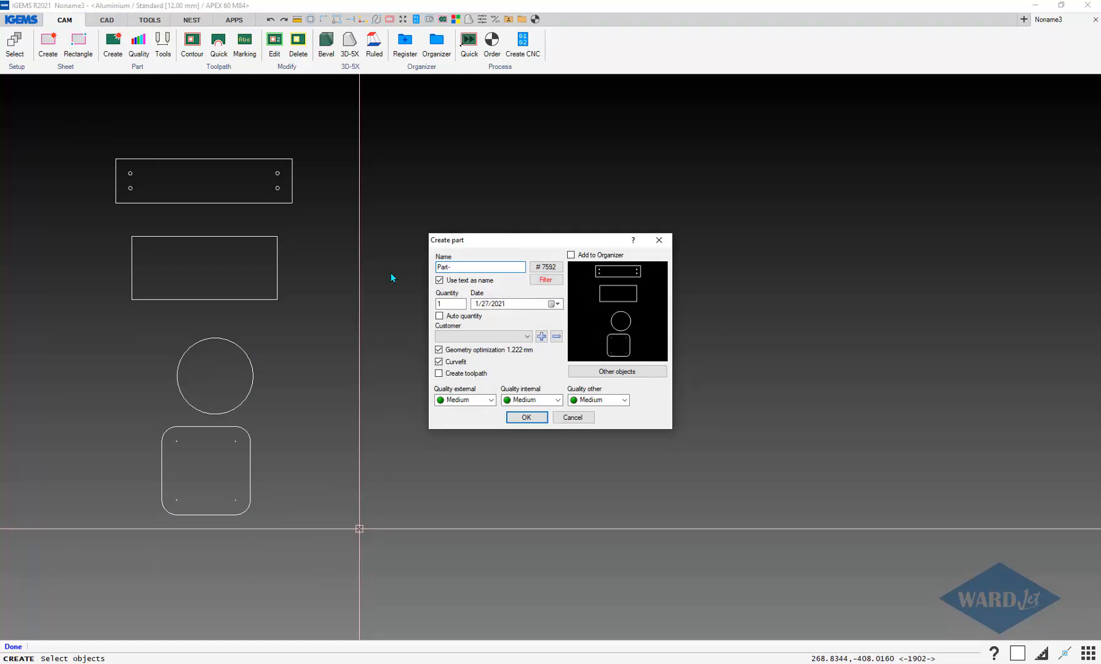
{"action": "type", "text": "#"}
{"action": "left_click", "coordinate": [524, 418]}
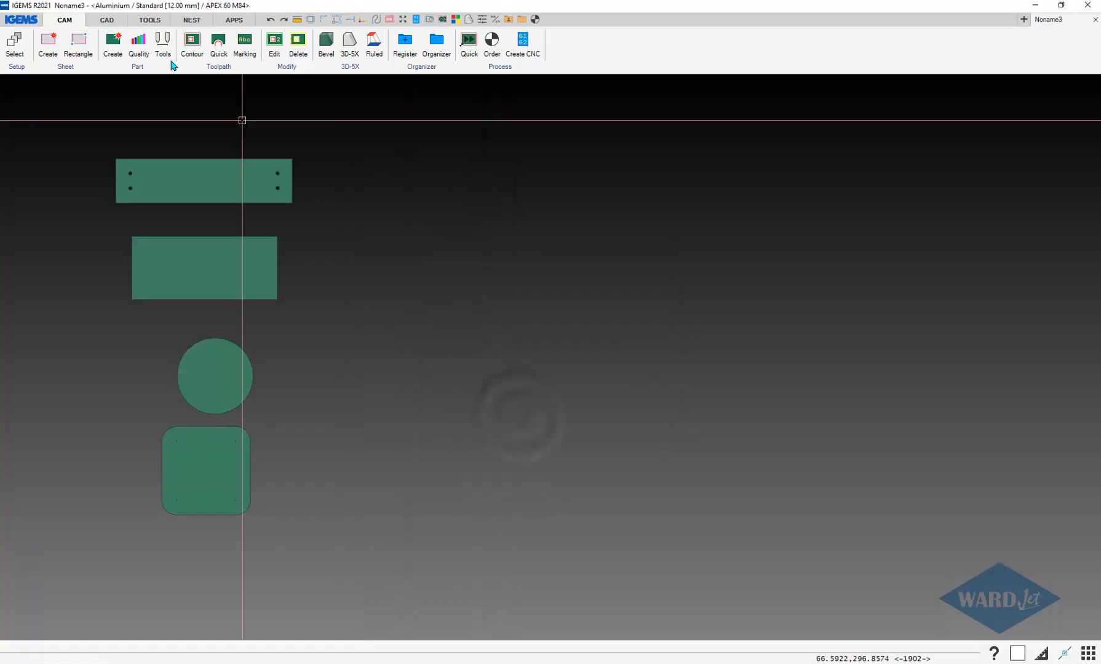
- Examine the name of each of the four parts in the part properties
{"action": "left_click", "coordinate": [137, 67]}
{"action": "left_click", "coordinate": [143, 107]}
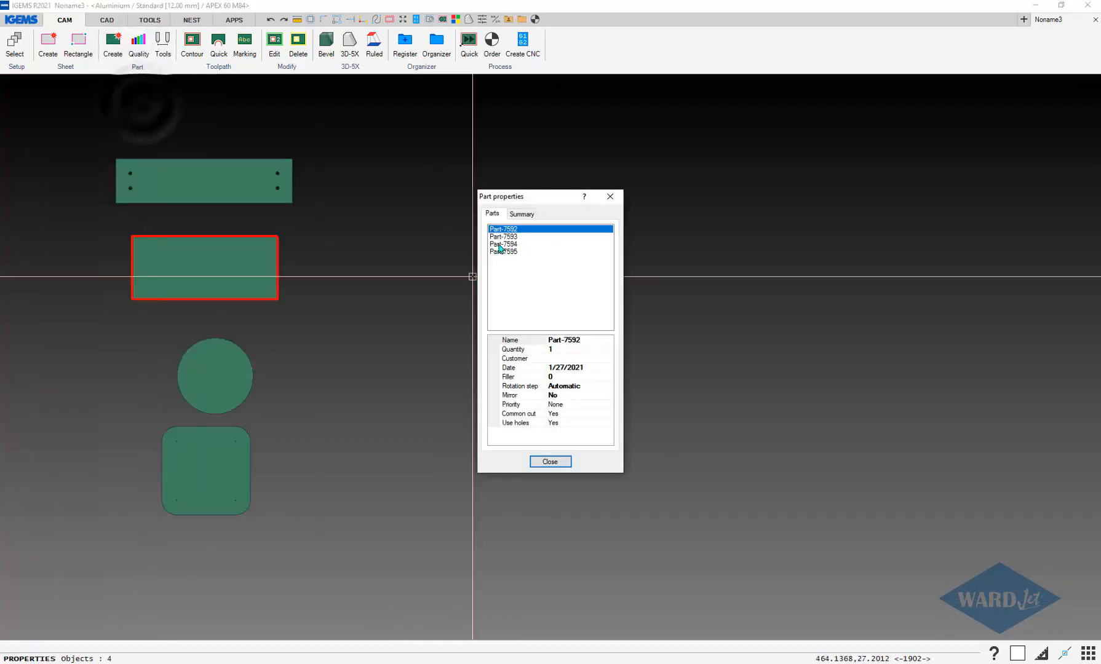
{"action": "key", "text": "Down"}
{"action": "key", "text": "Down"}
{"action": "key", "text": "Down"}
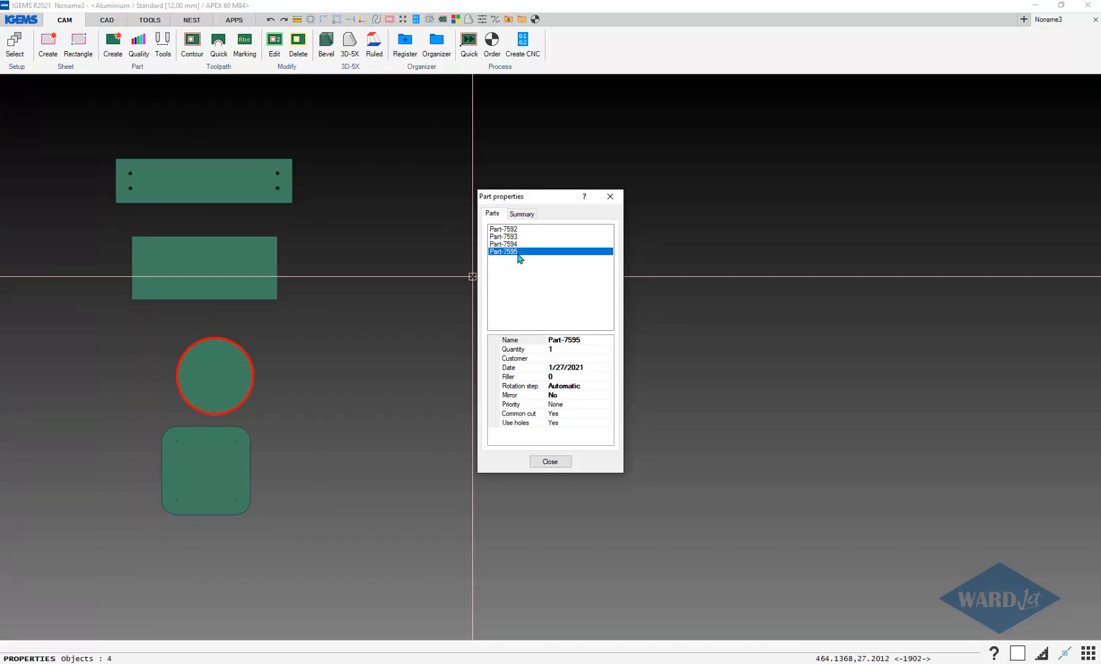
{"action": "left_click", "coordinate": [555, 462]}
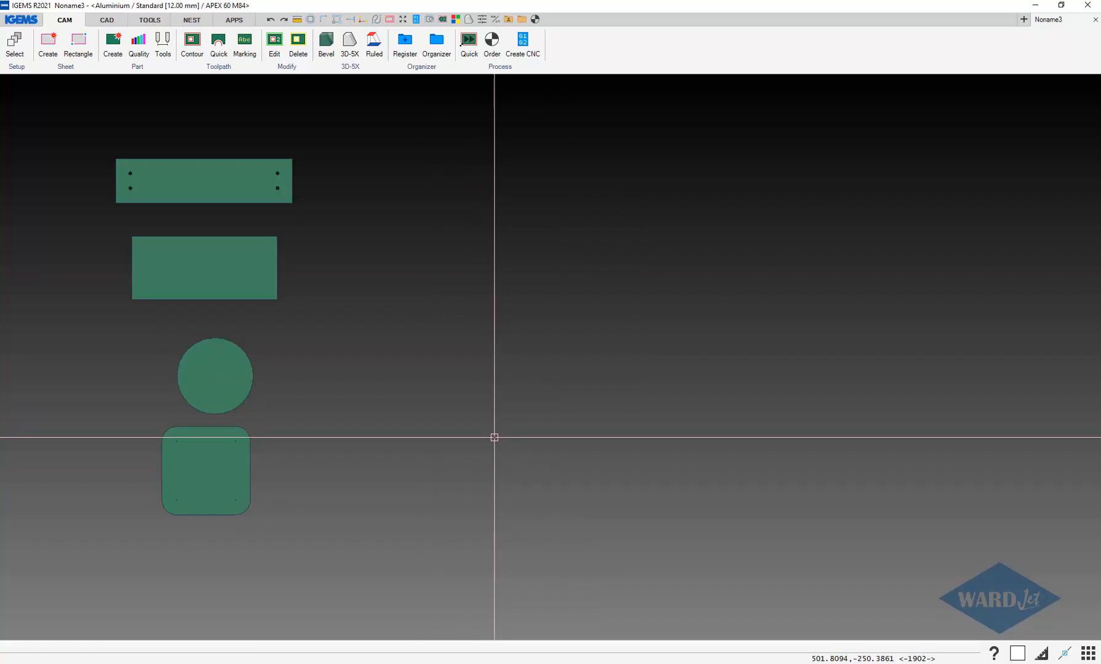
- Undo the latest part creation and delete all the shapes from the drawing
{"action": "key", "text": "ctrl+z"}
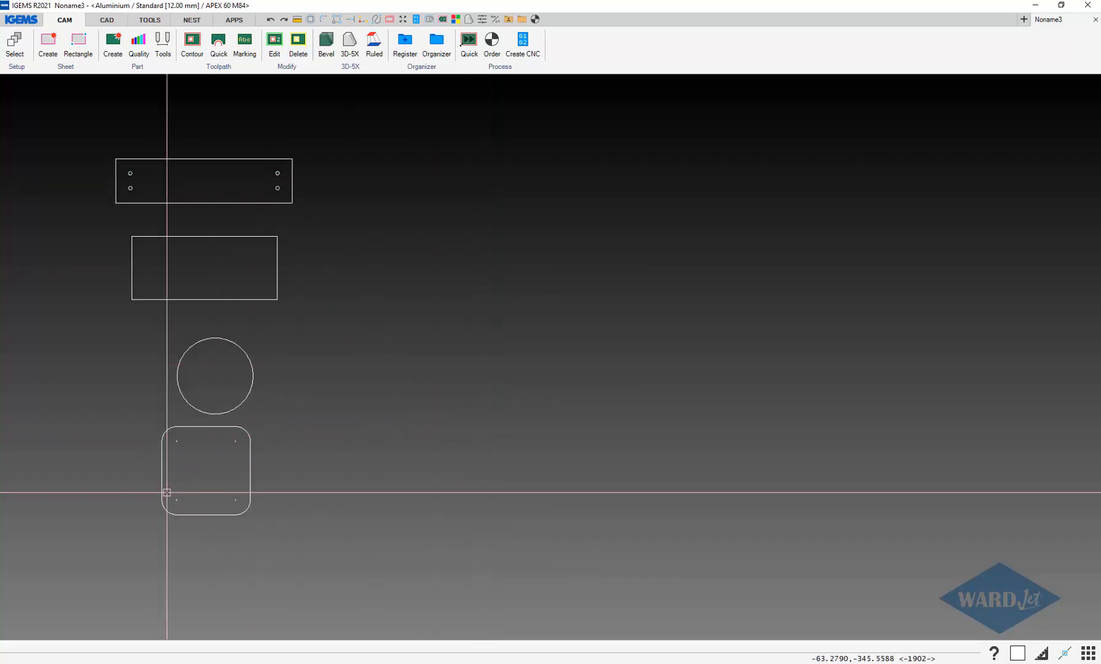
{"action": "left_click_drag", "start_coordinate": [98, 131], "coordinate": [378, 579]}
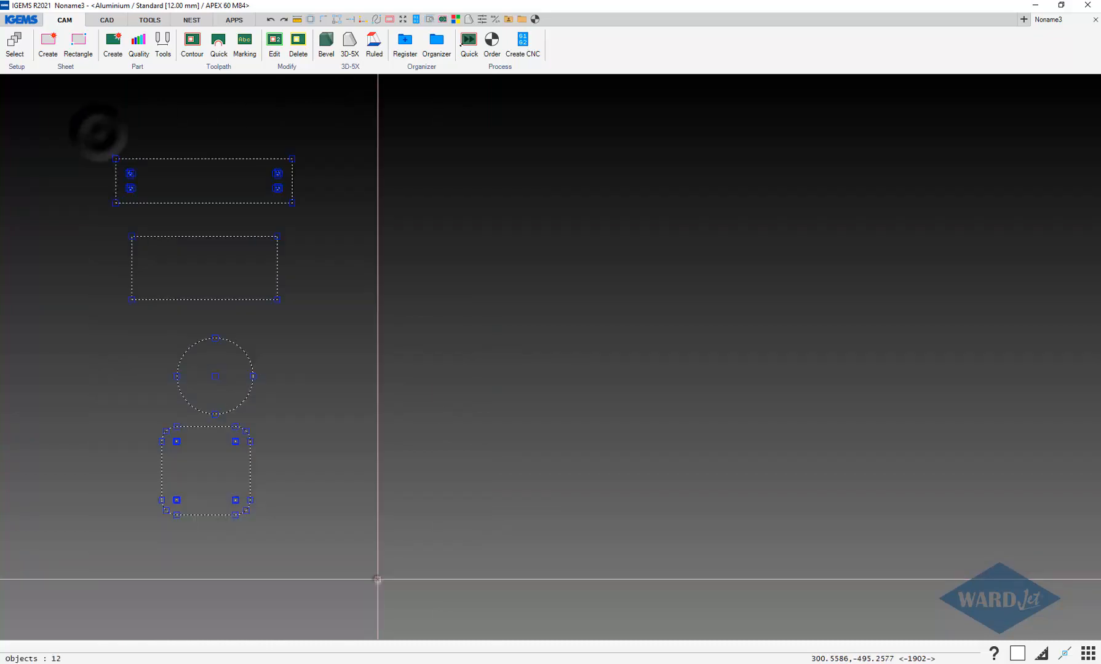
{"action": "key", "text": "Delete"}
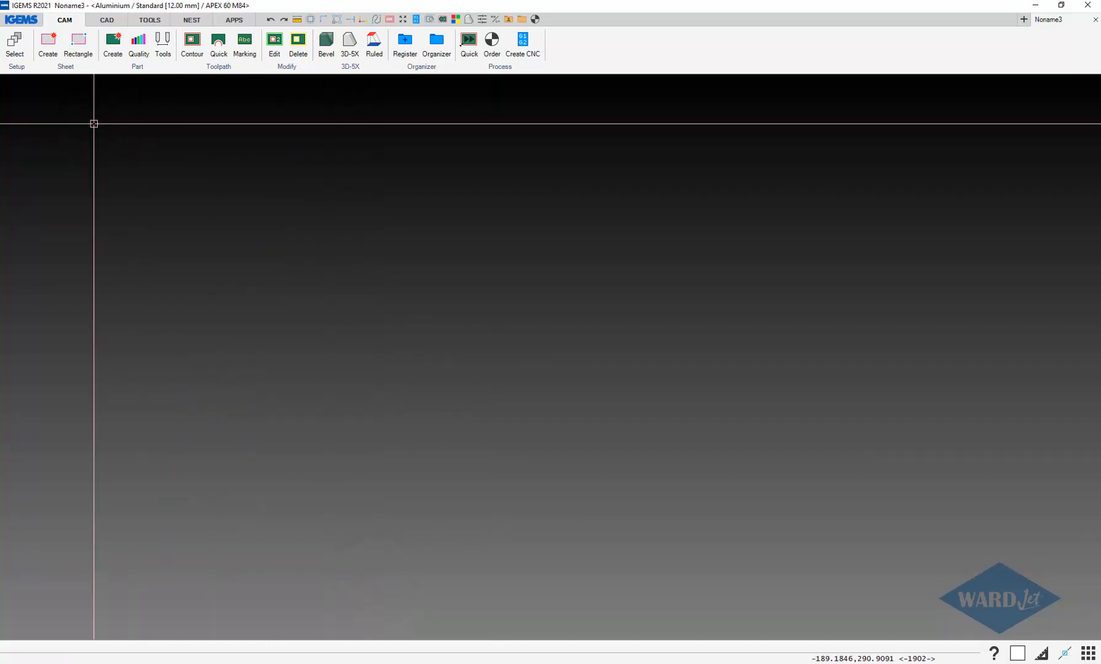
- Start a file import and browse through Training Files and DXF Files to the Metric DXF Files folder
{"action": "left_click", "coordinate": [19, 18]}
{"action": "mouse_move", "coordinate": [49, 68]}
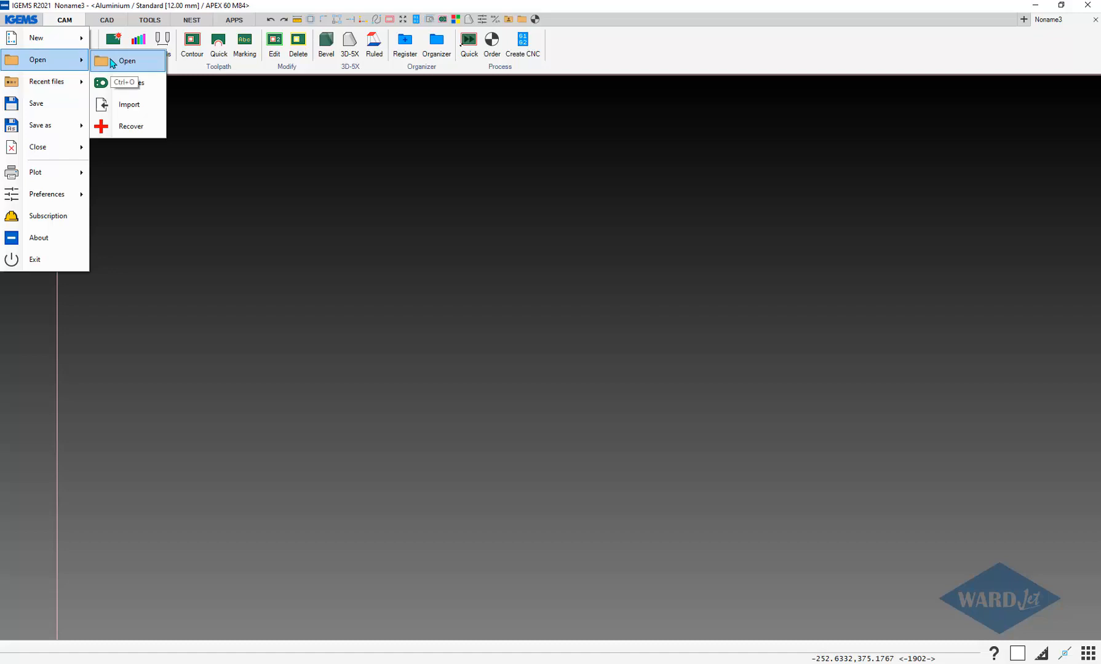
{"action": "left_click", "coordinate": [123, 105]}
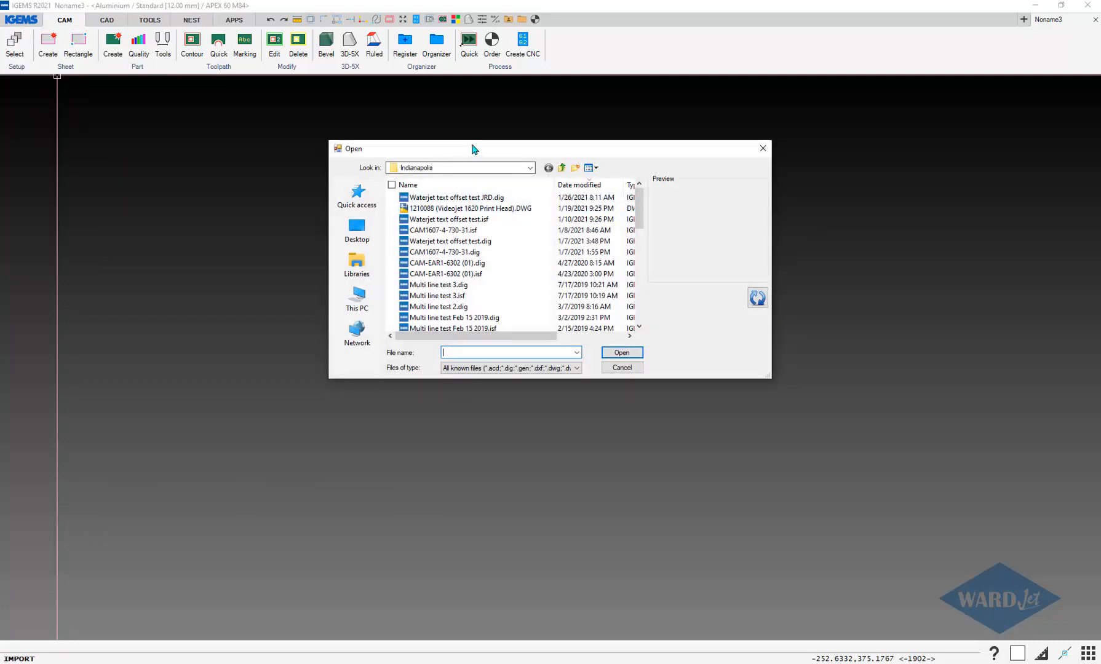
{"action": "left_click_drag", "start_coordinate": [471, 140], "coordinate": [472, 104]}
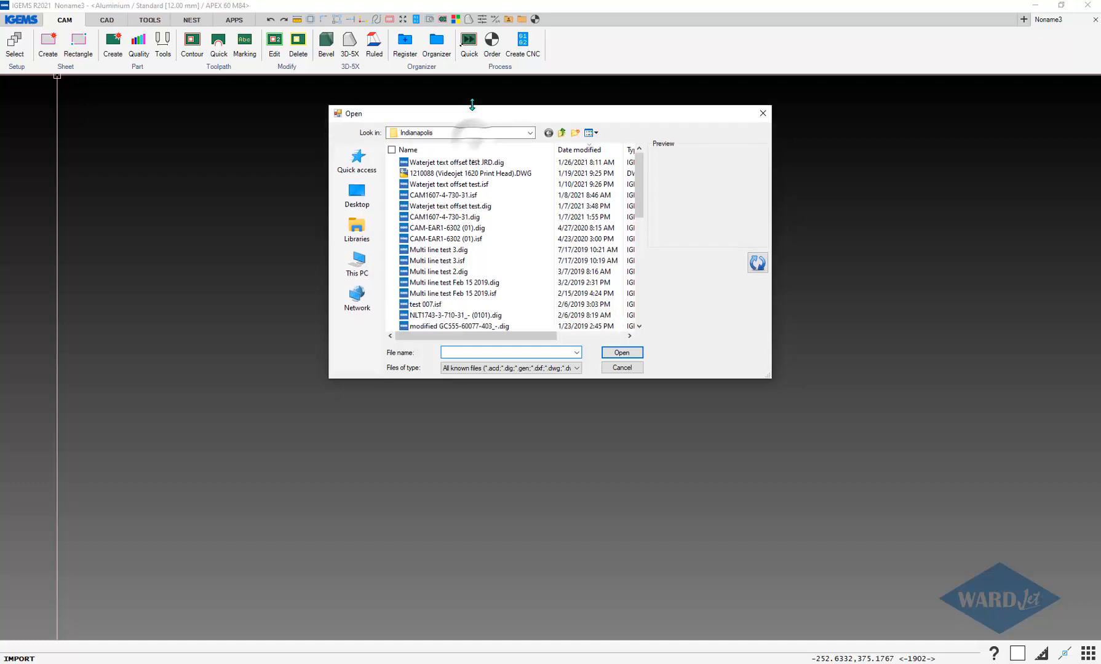
{"action": "left_click", "coordinate": [530, 133]}
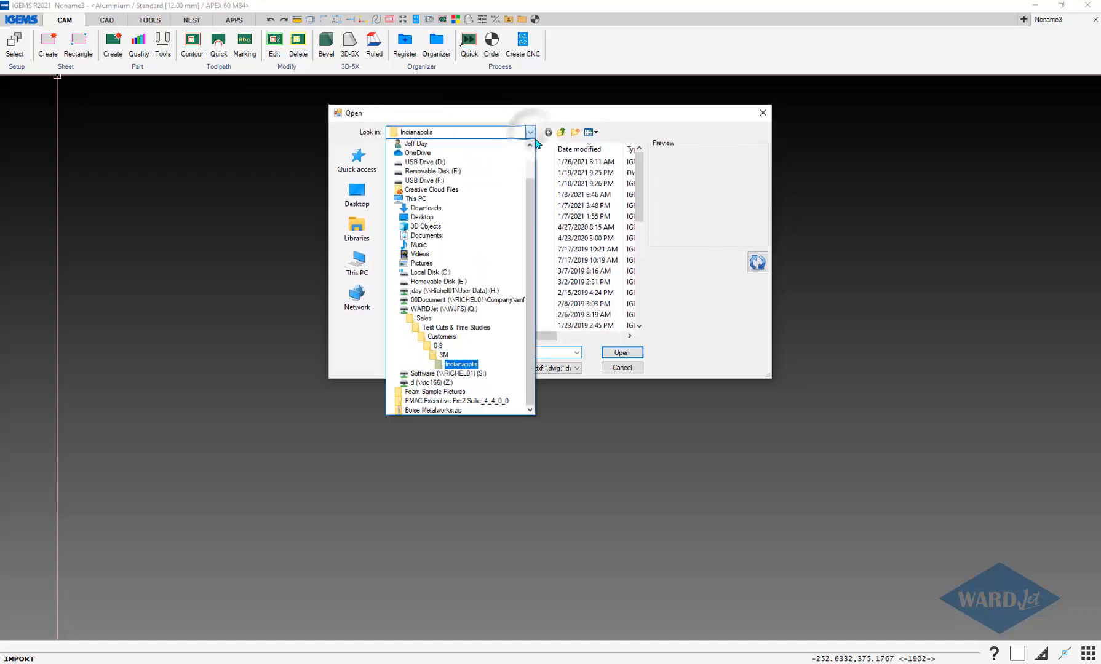
{"action": "left_click", "coordinate": [430, 319]}
{"action": "left_click_drag", "start_coordinate": [424, 379], "coordinate": [417, 501]}
{"action": "double_click", "coordinate": [425, 391]}
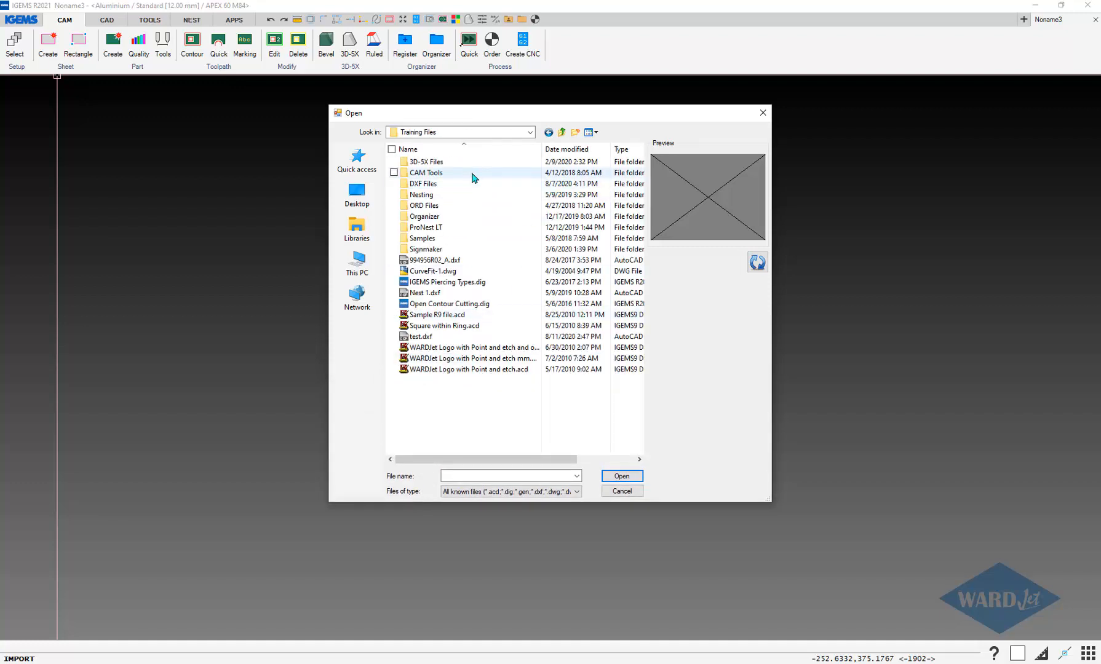
{"action": "double_click", "coordinate": [446, 184]}
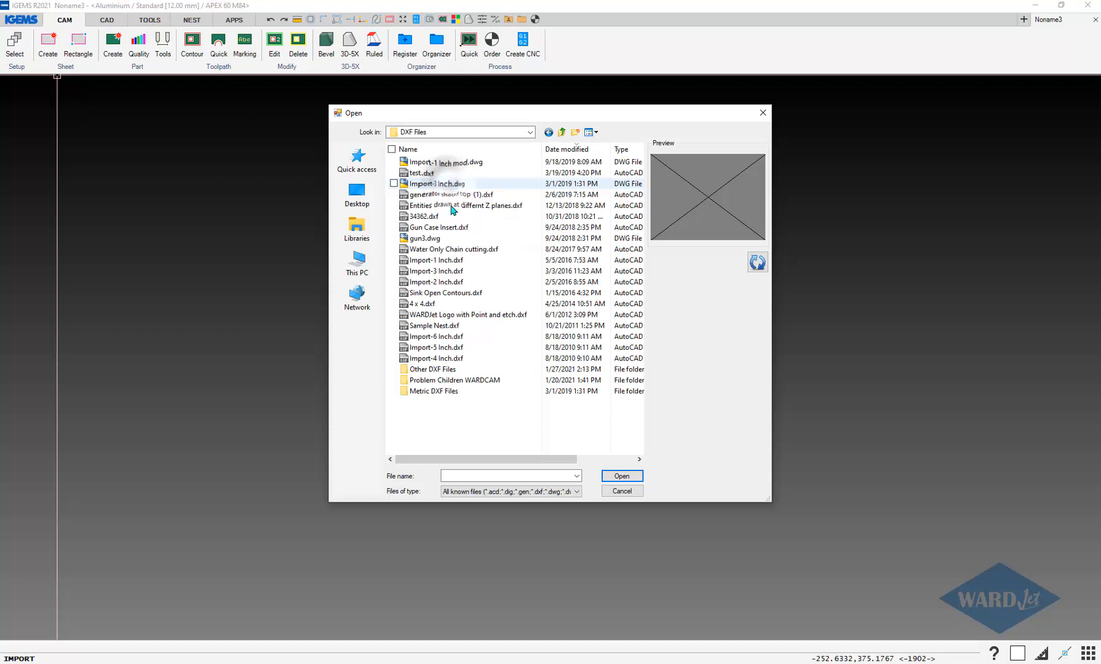
{"action": "double_click", "coordinate": [434, 391]}
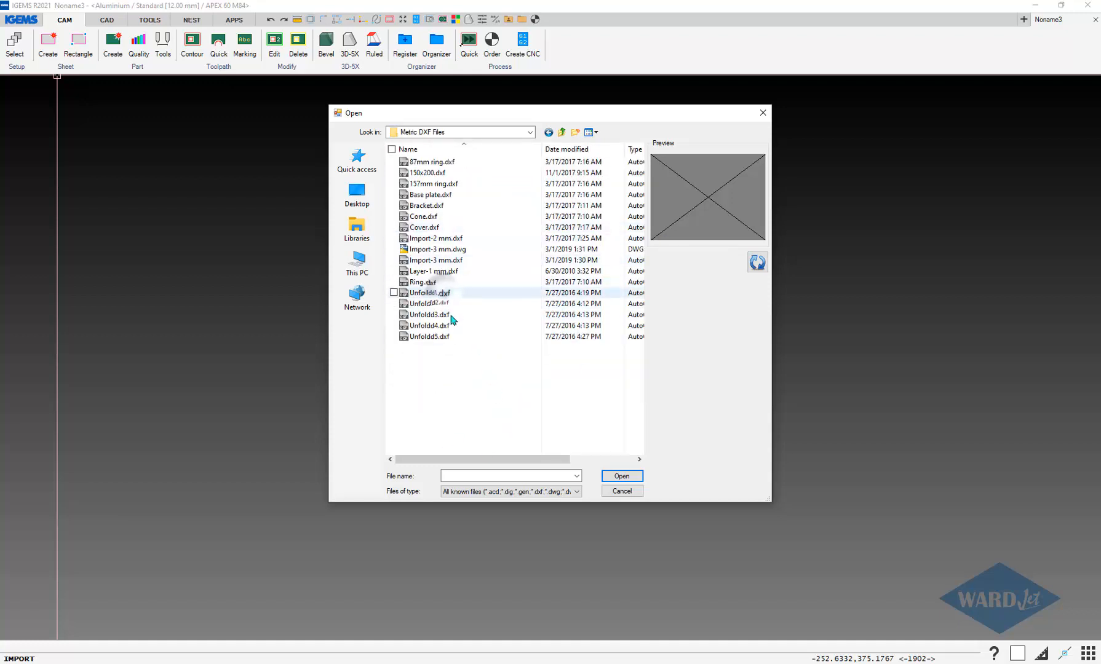
- Import Unfoldd1.dxf through Unfoldd5.dxf together, with their file names inserted as text
{"action": "left_click", "coordinate": [429, 293]}
{"action": "left_click", "coordinate": [448, 338], "text": "shift"}
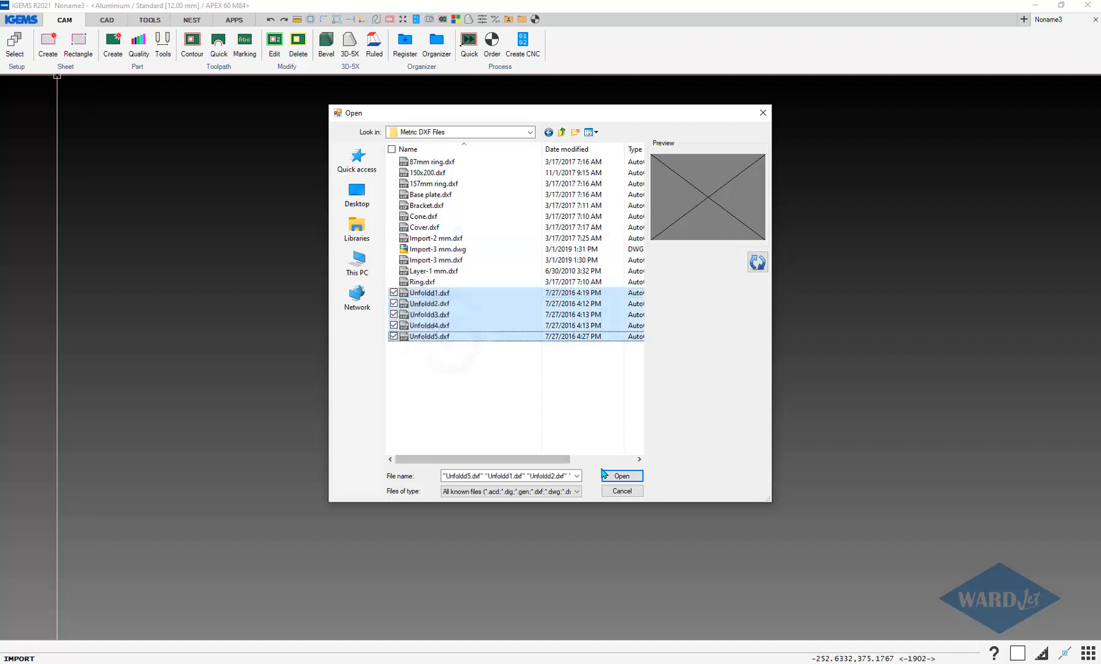
{"action": "left_click", "coordinate": [622, 476]}
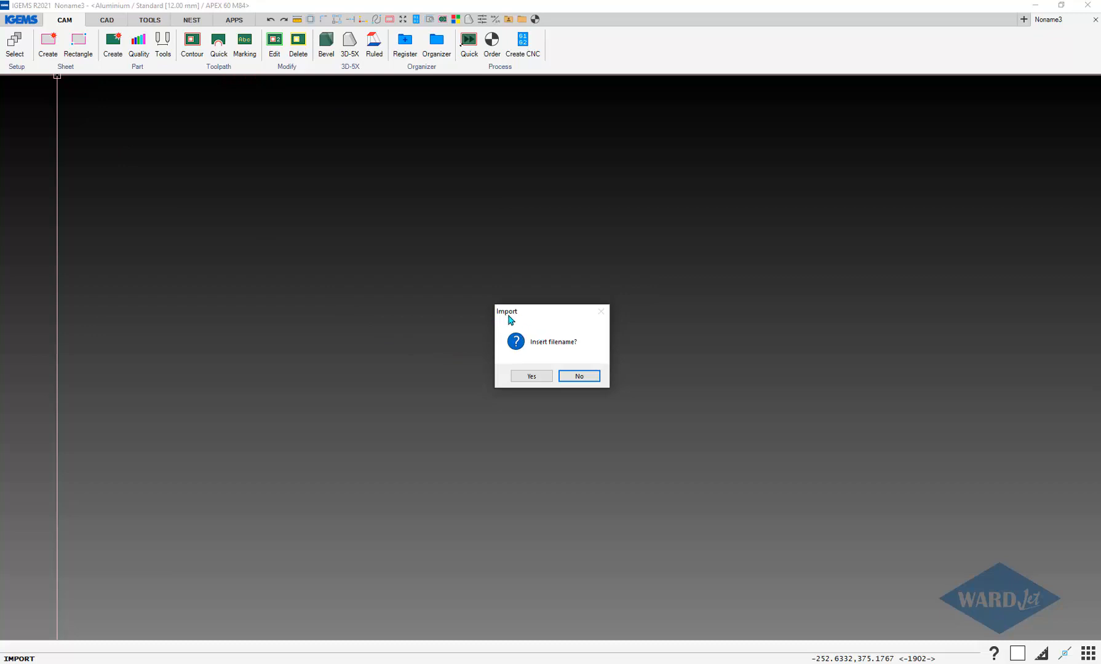
{"action": "left_click", "coordinate": [531, 376]}
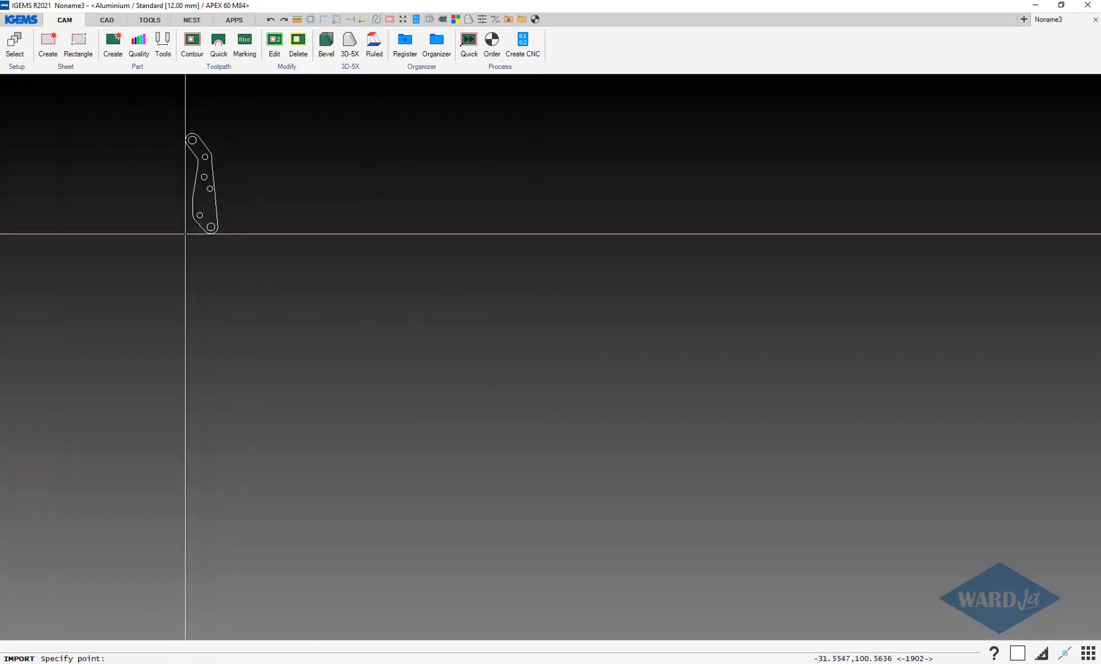
- Place the Unfoldd1 drawing, set the text height to about 2.1 mm, and put its file name inside the contour
{"action": "left_click", "coordinate": [188, 275]}
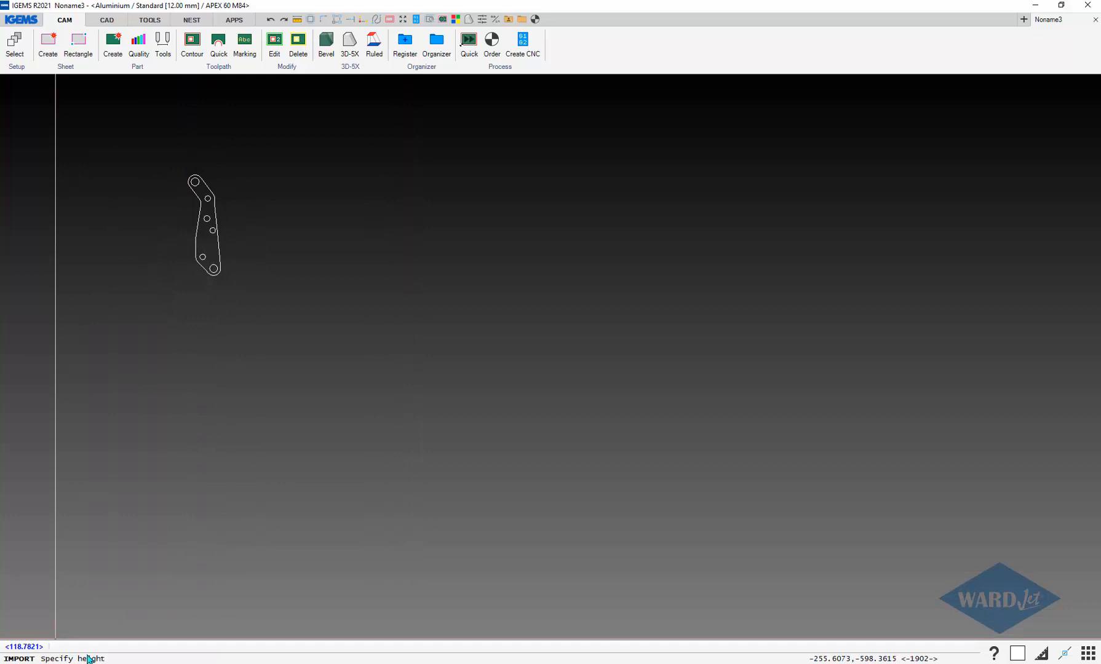
{"action": "scroll", "coordinate": [203, 245], "scroll_direction": "up", "scroll_amount": 4}
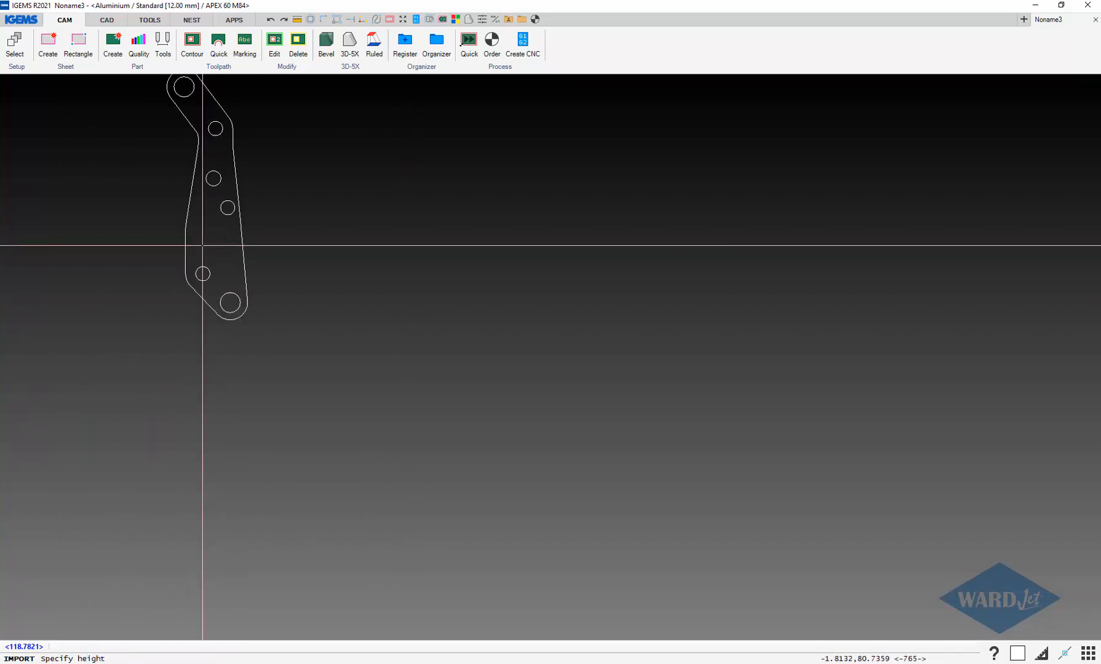
{"action": "scroll", "coordinate": [202, 246], "scroll_direction": "up", "scroll_amount": 5}
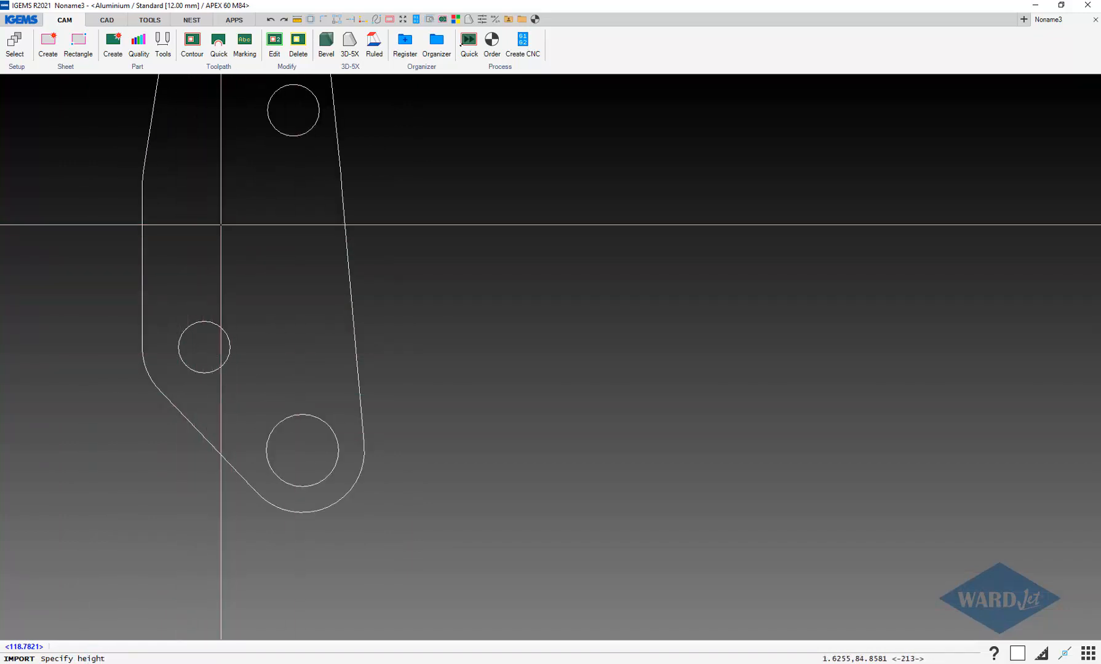
{"action": "left_click", "coordinate": [152, 288]}
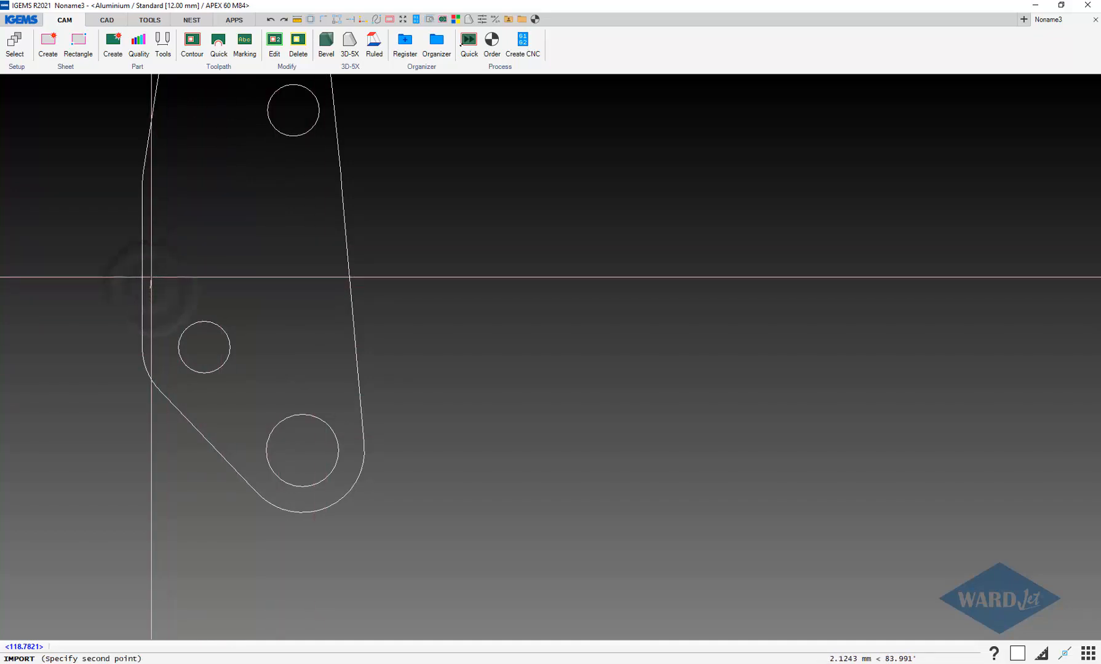
{"action": "left_click", "coordinate": [152, 277]}
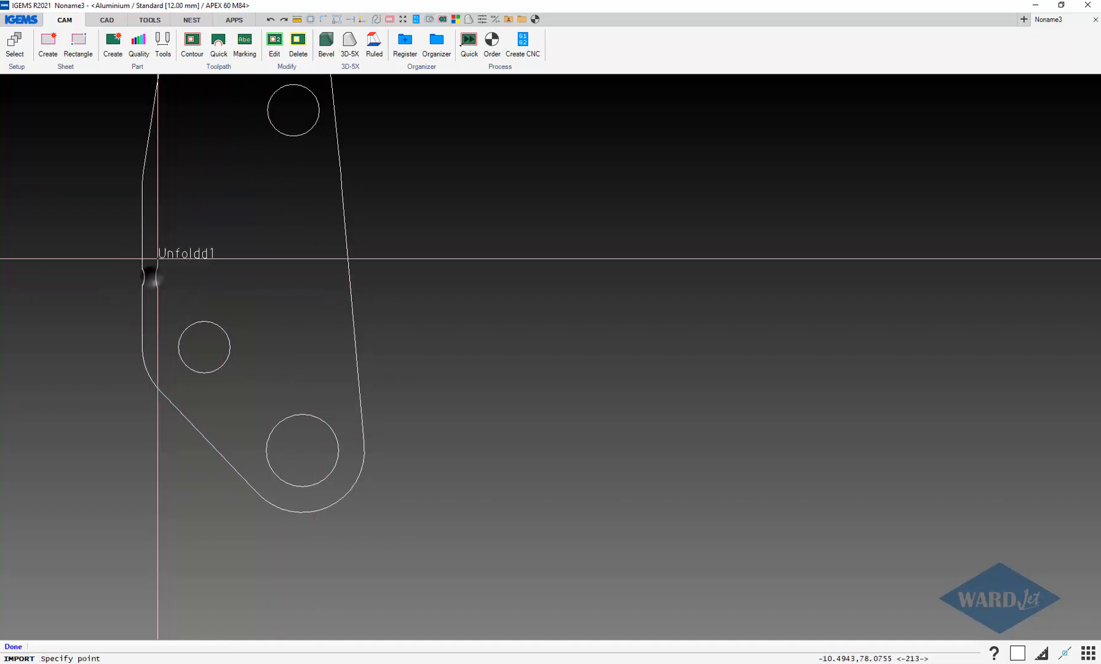
{"action": "left_click", "coordinate": [201, 248]}
- Place the Unfoldd2 drawing below the Unfoldd1 drawing and put its file name inside the contour
{"action": "scroll", "coordinate": [202, 248], "scroll_direction": "down", "scroll_amount": 1}
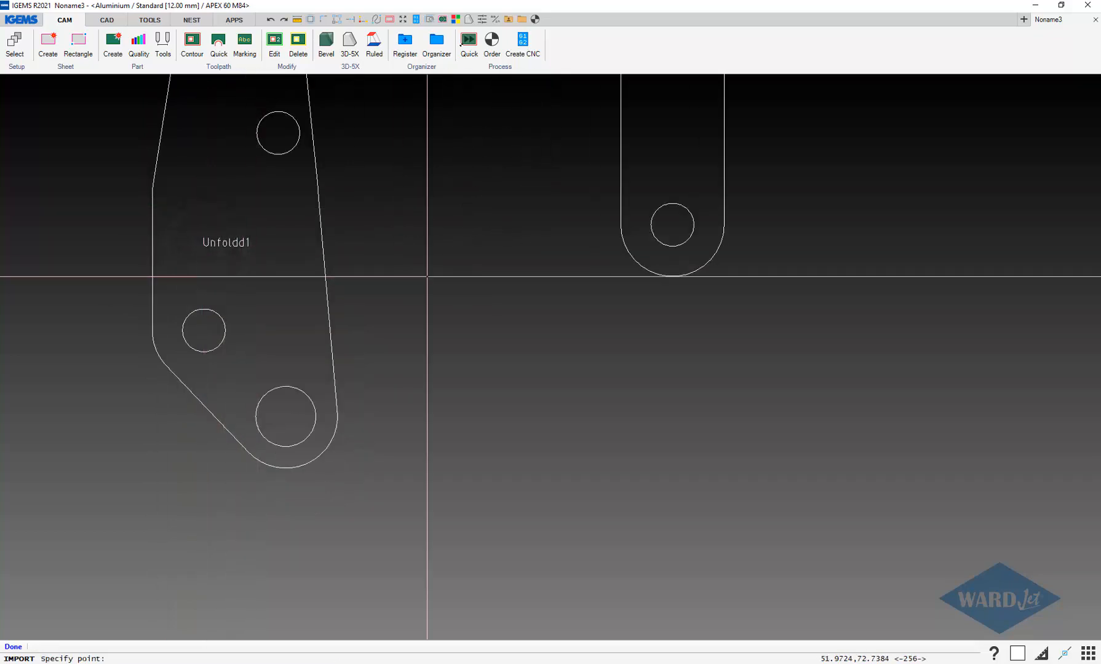
{"action": "scroll", "coordinate": [374, 304], "scroll_direction": "down", "scroll_amount": 9}
{"action": "middle_click_drag", "start_coordinate": [365, 320], "coordinate": [299, 235]}
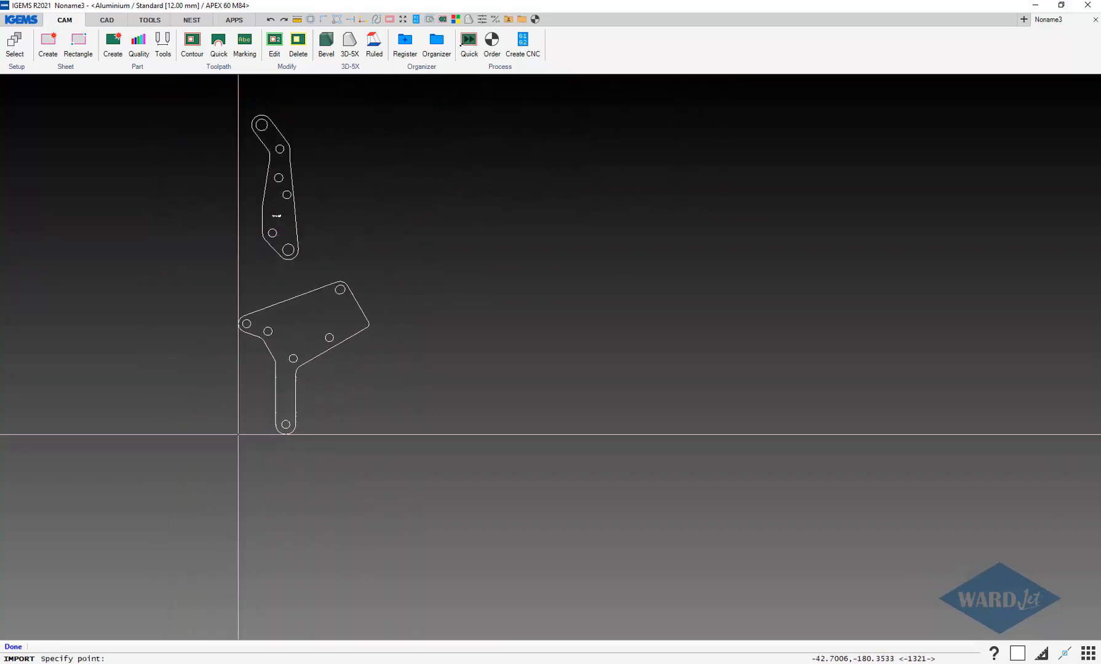
{"action": "left_click", "coordinate": [210, 433]}
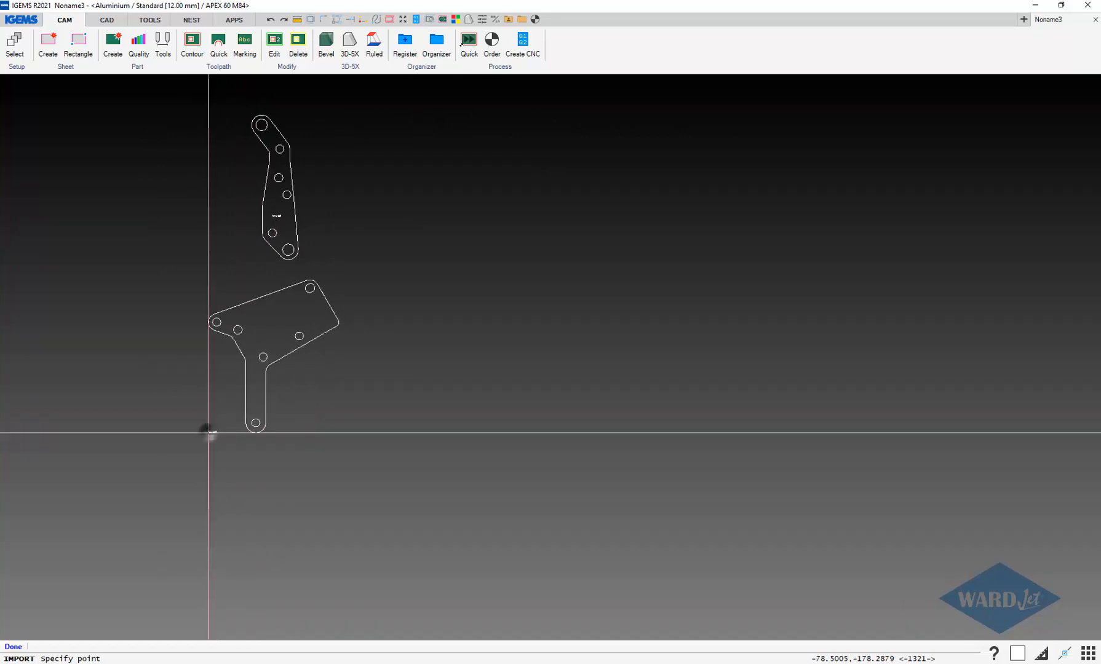
{"action": "scroll", "coordinate": [247, 337], "scroll_direction": "up", "scroll_amount": 5}
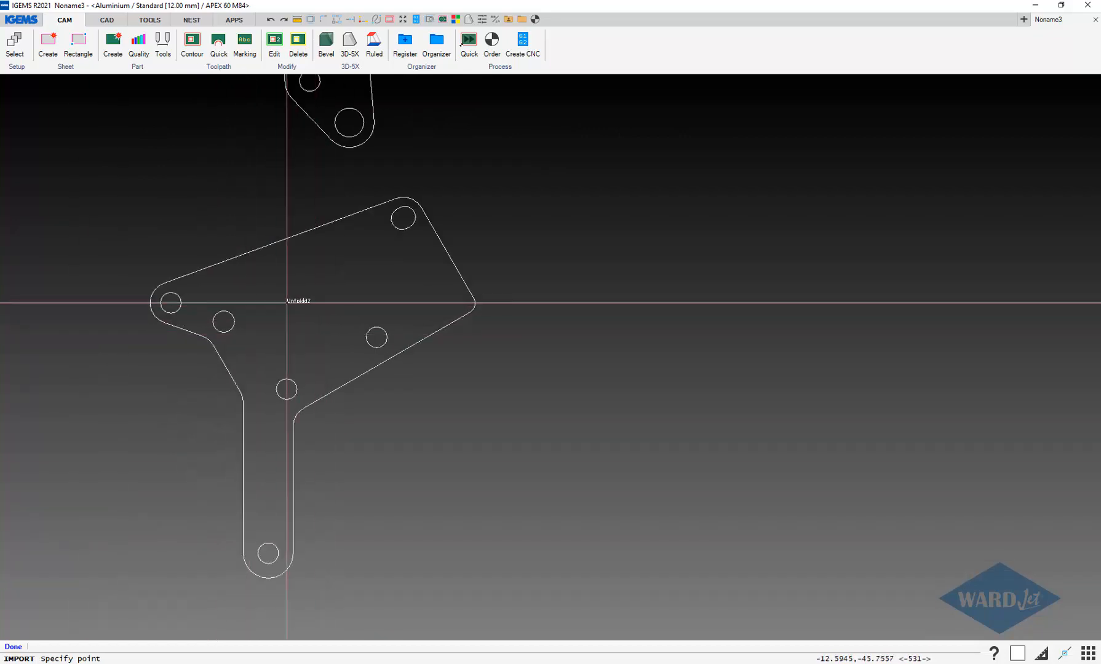
{"action": "scroll", "coordinate": [294, 305], "scroll_direction": "up", "scroll_amount": 4}
{"action": "left_click", "coordinate": [296, 305]}
{"action": "scroll", "coordinate": [300, 320], "scroll_direction": "down", "scroll_amount": 7}
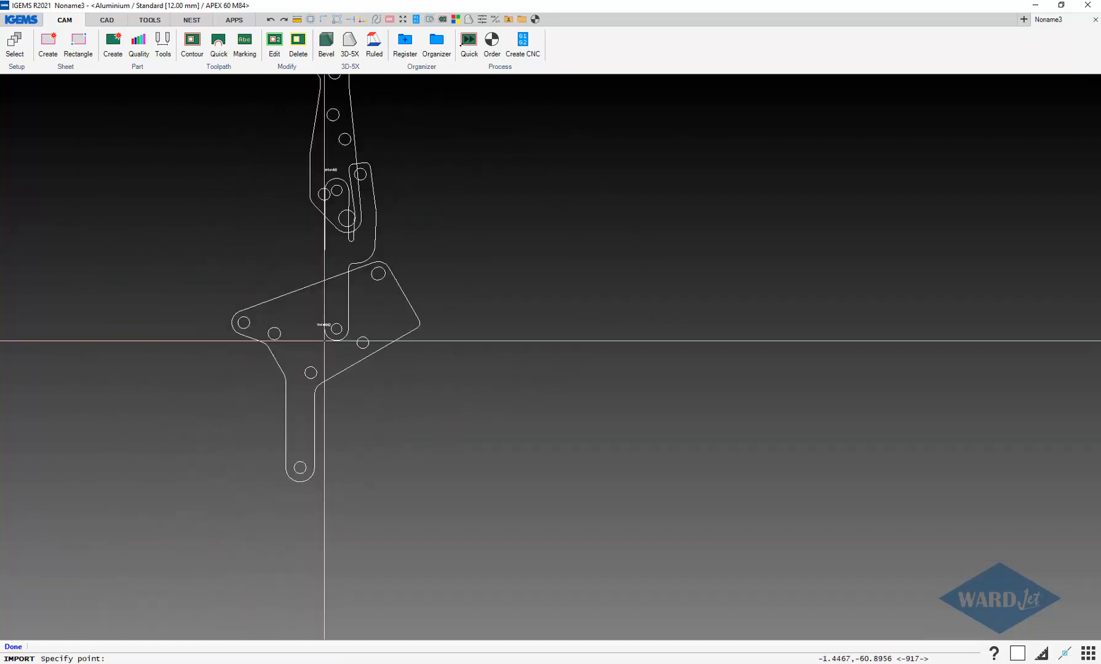
- Place the Unfoldd3 and Unfoldd4 drawings one below the other under Unfoldd2, putting each file name inside its contour
{"action": "scroll", "coordinate": [324, 341], "scroll_direction": "down", "scroll_amount": 5}
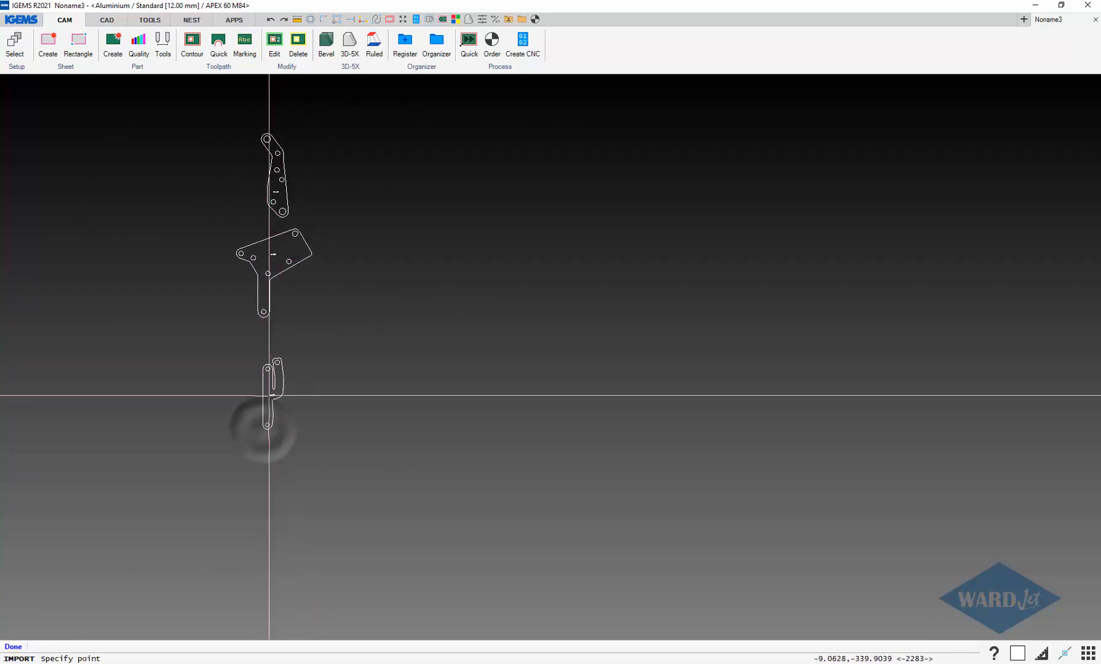
{"action": "left_click", "coordinate": [269, 395]}
{"action": "left_click", "coordinate": [233, 534]}
{"action": "left_click", "coordinate": [269, 470]}
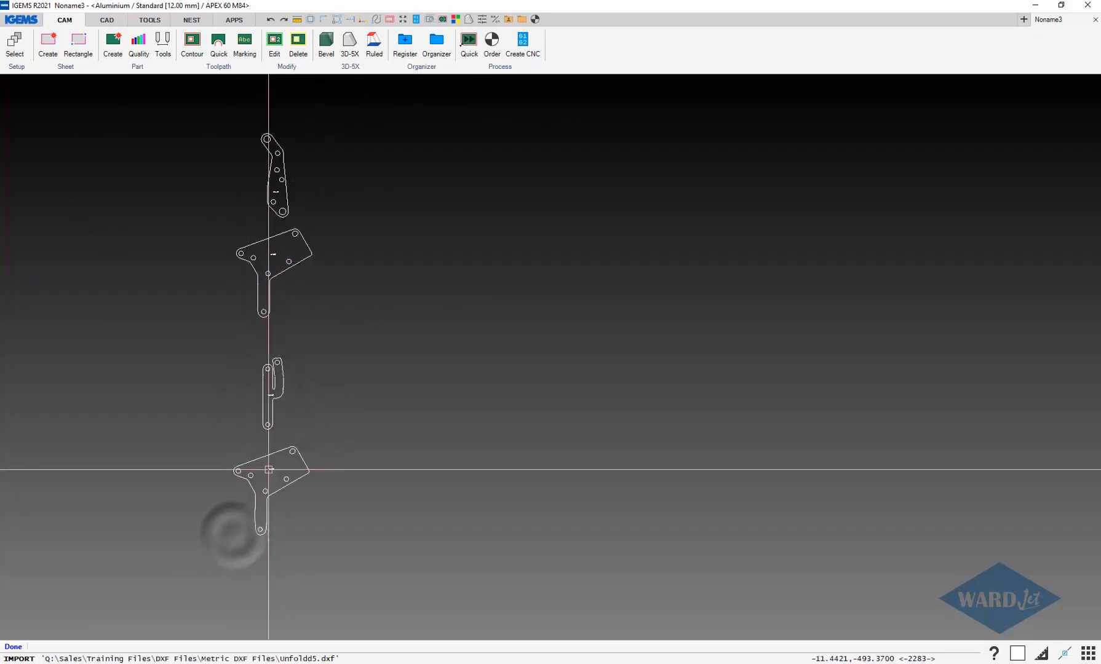
- Place the Unfoldd5 drawing below Unfoldd4 and put its file name inside the contour
{"action": "middle_click_drag", "start_coordinate": [246, 598], "coordinate": [216, 503]}
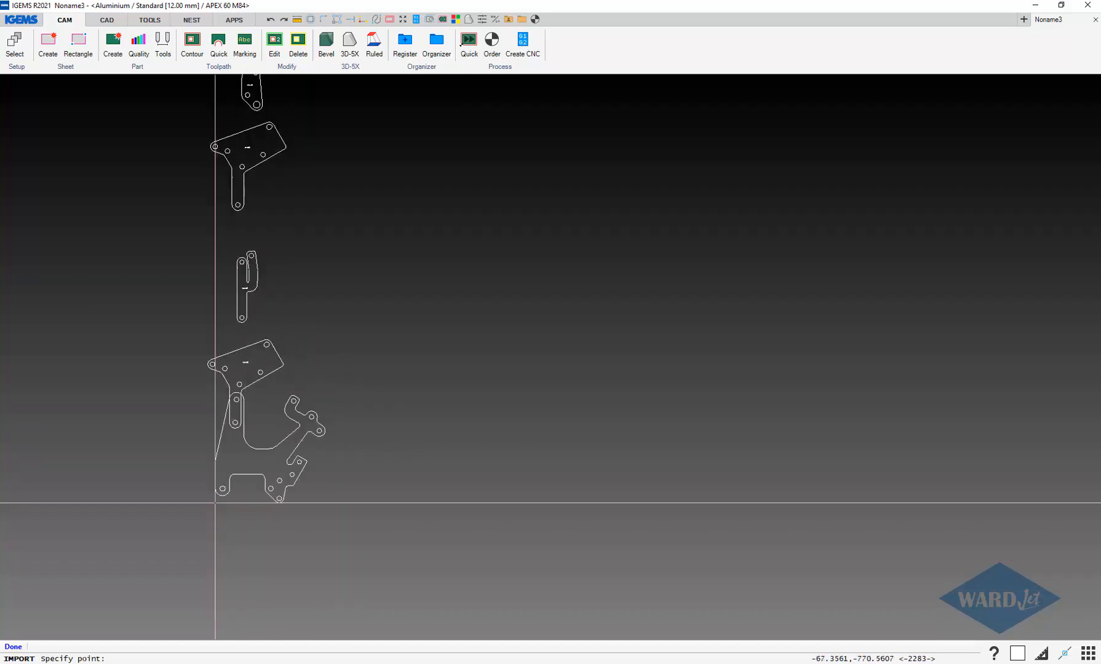
{"action": "left_click", "coordinate": [246, 528]}
{"action": "scroll", "coordinate": [330, 484], "scroll_direction": "down", "scroll_amount": 4}
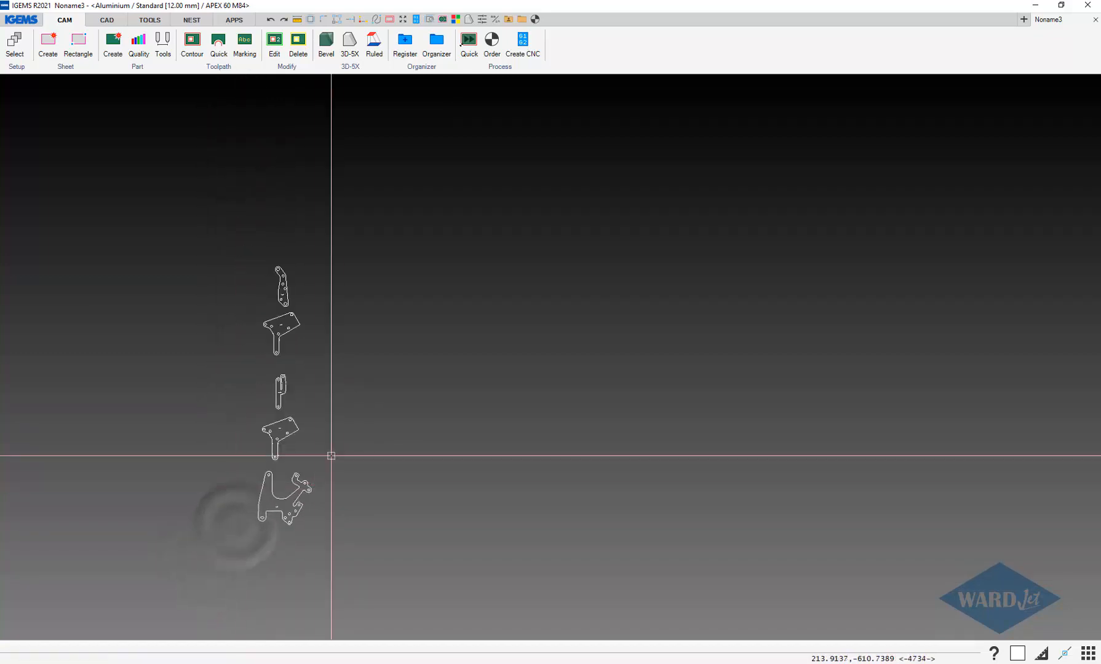
{"action": "scroll", "coordinate": [271, 369], "scroll_direction": "up", "scroll_amount": 8}
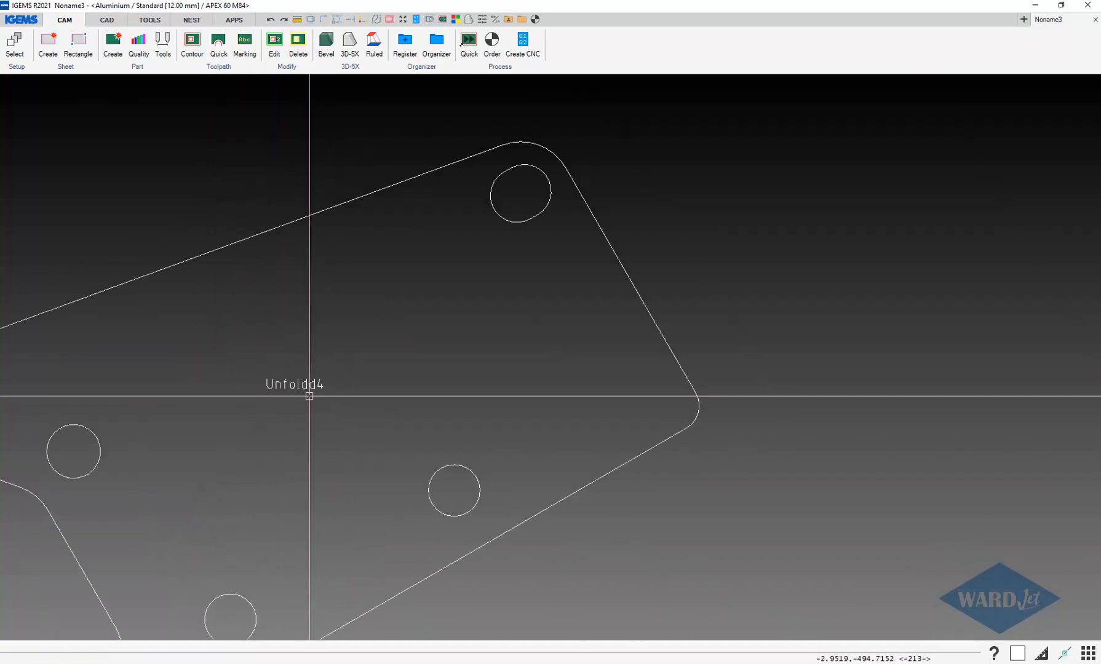
{"action": "scroll", "coordinate": [309, 397], "scroll_direction": "down", "scroll_amount": 6}
{"action": "middle_click_drag", "start_coordinate": [438, 408], "coordinate": [293, 374]}
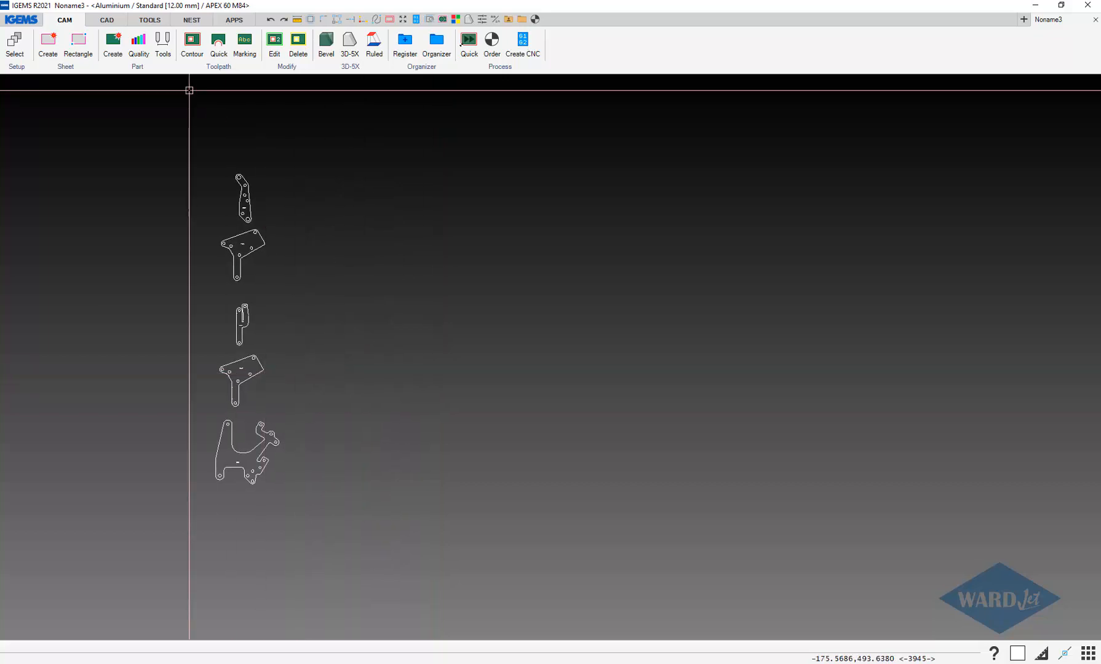
- Create parts from all five imported drawings with quantity 1, using the text inside each contour as its name
{"action": "left_click", "coordinate": [113, 46]}
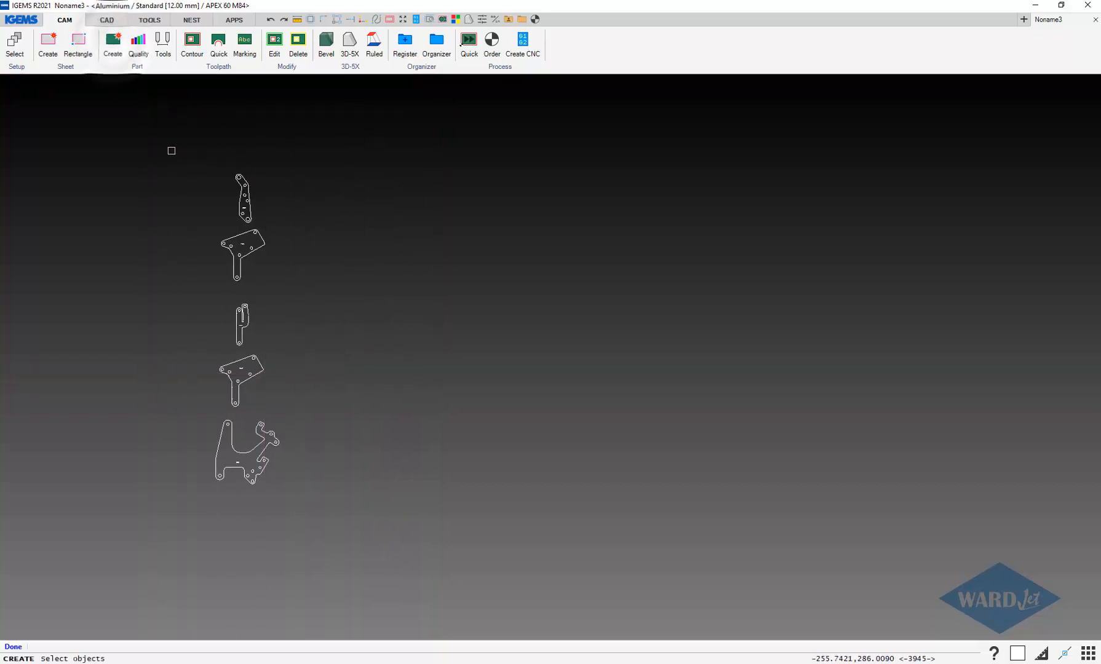
{"action": "left_click_drag", "start_coordinate": [154, 142], "coordinate": [358, 524]}
{"action": "right_click", "coordinate": [358, 525]}
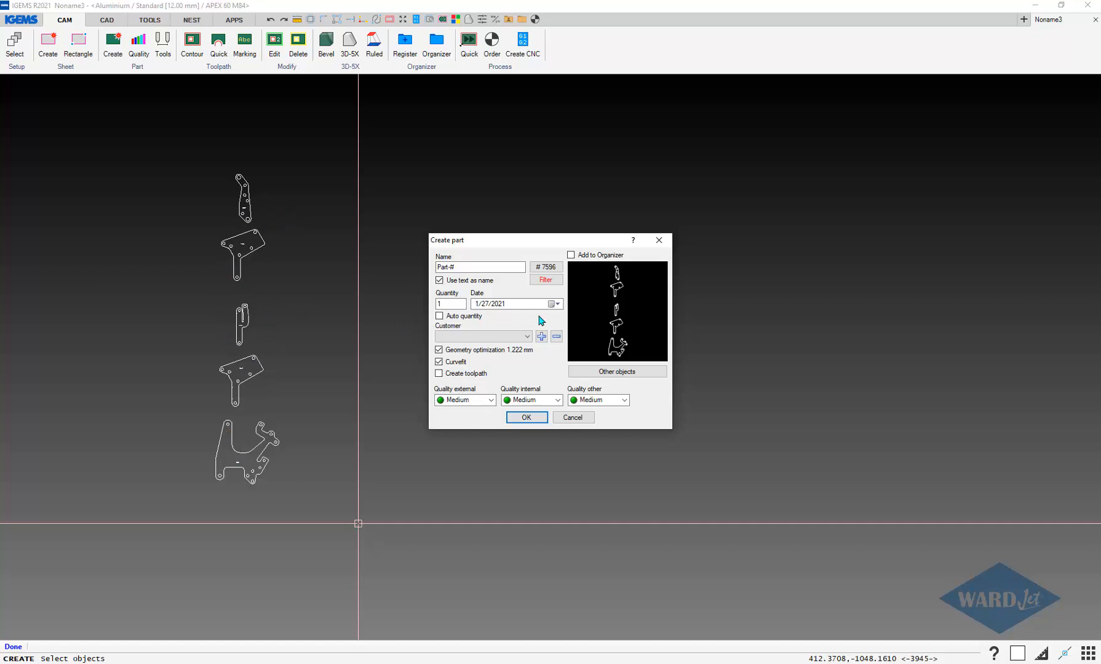
{"action": "left_click", "coordinate": [485, 267]}
{"action": "left_click", "coordinate": [527, 417]}
- Open the properties of all five parts and go through the list to check each part's name
{"action": "left_click_drag", "start_coordinate": [143, 110], "coordinate": [333, 554]}
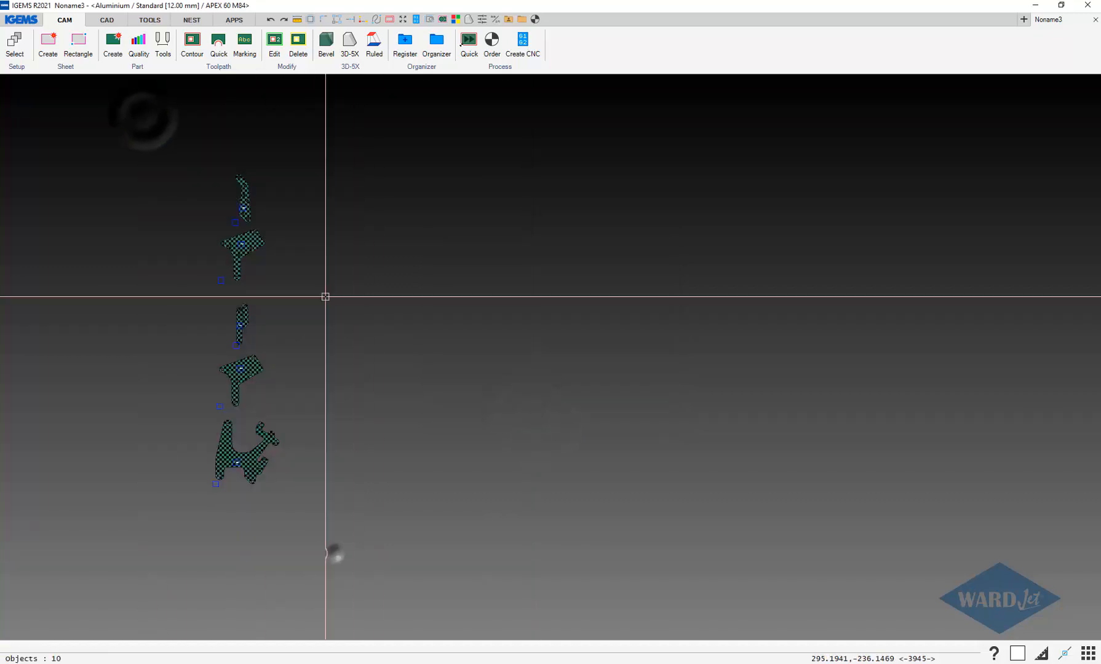
{"action": "left_click", "coordinate": [139, 44]}
{"action": "left_click", "coordinate": [138, 106]}
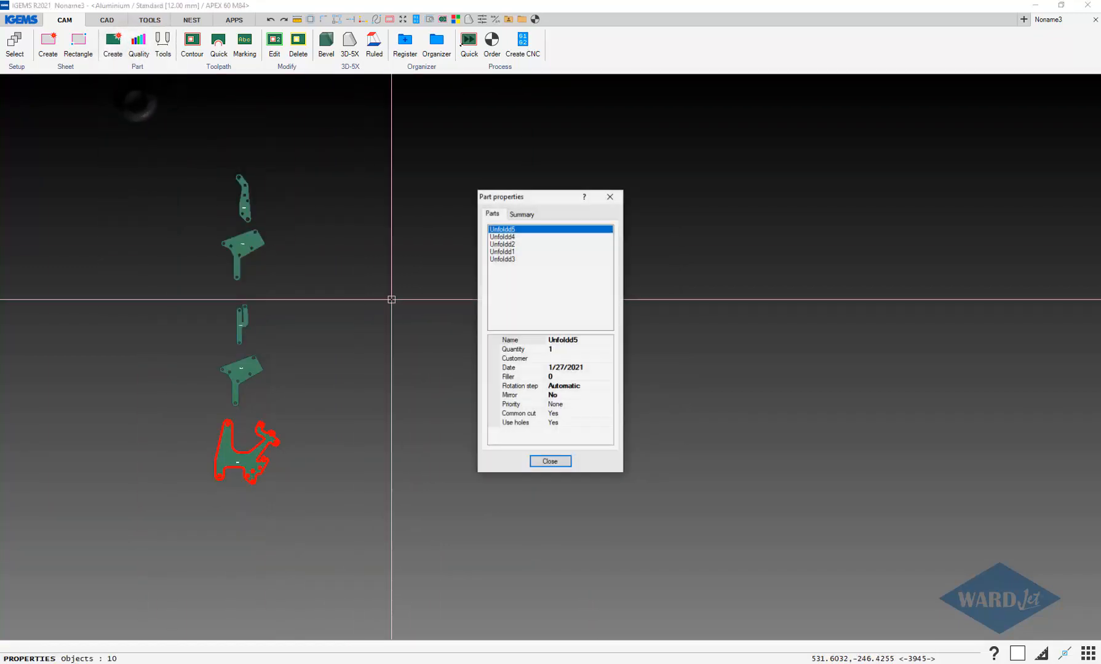
{"action": "left_click", "coordinate": [501, 237]}
{"action": "left_click", "coordinate": [502, 244]}
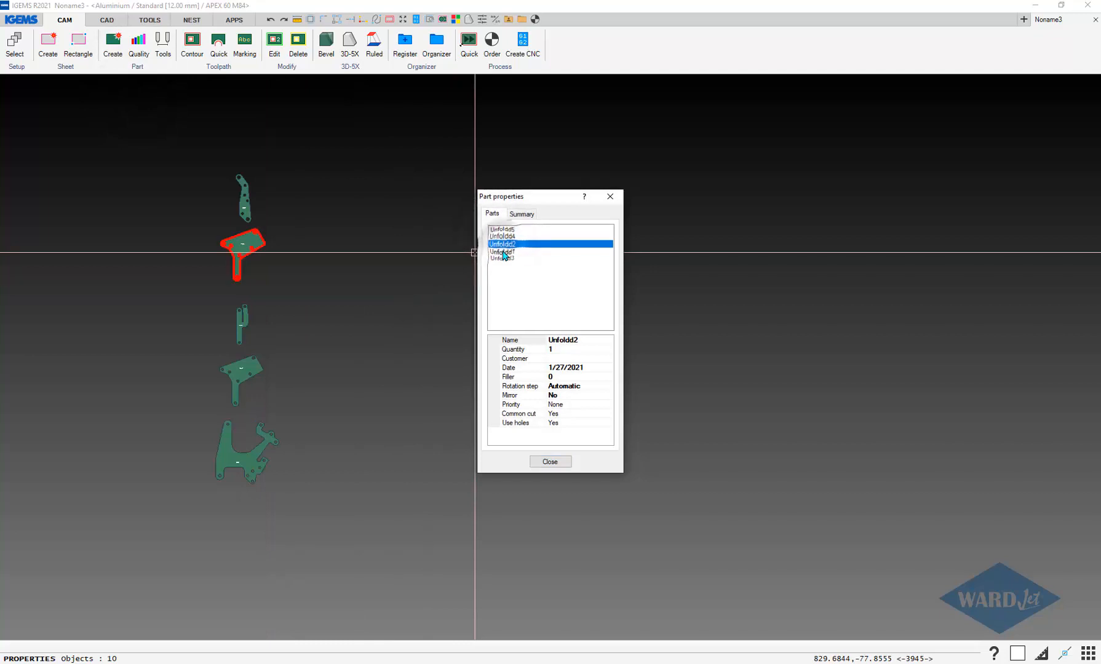
{"action": "left_click", "coordinate": [504, 253]}
{"action": "left_click", "coordinate": [504, 259]}
{"action": "left_click", "coordinate": [504, 251]}
{"action": "left_click", "coordinate": [503, 243]}
{"action": "left_click", "coordinate": [503, 252]}
{"action": "left_click", "coordinate": [504, 259]}
{"action": "left_click", "coordinate": [550, 462]}
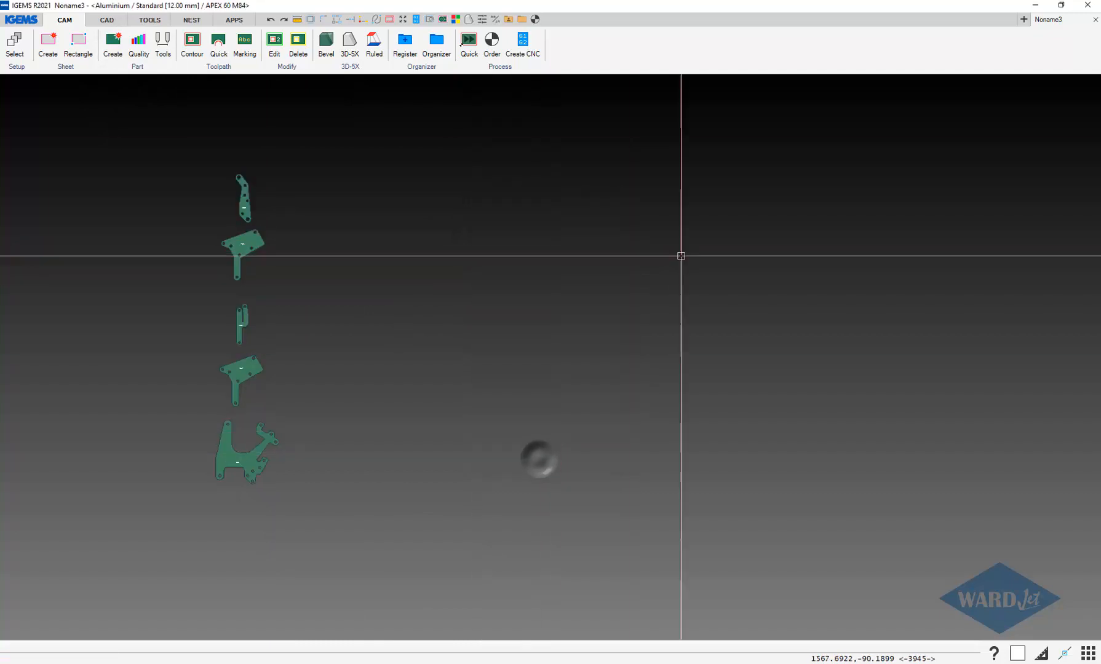
{"action": "left_click", "coordinate": [21, 19]}
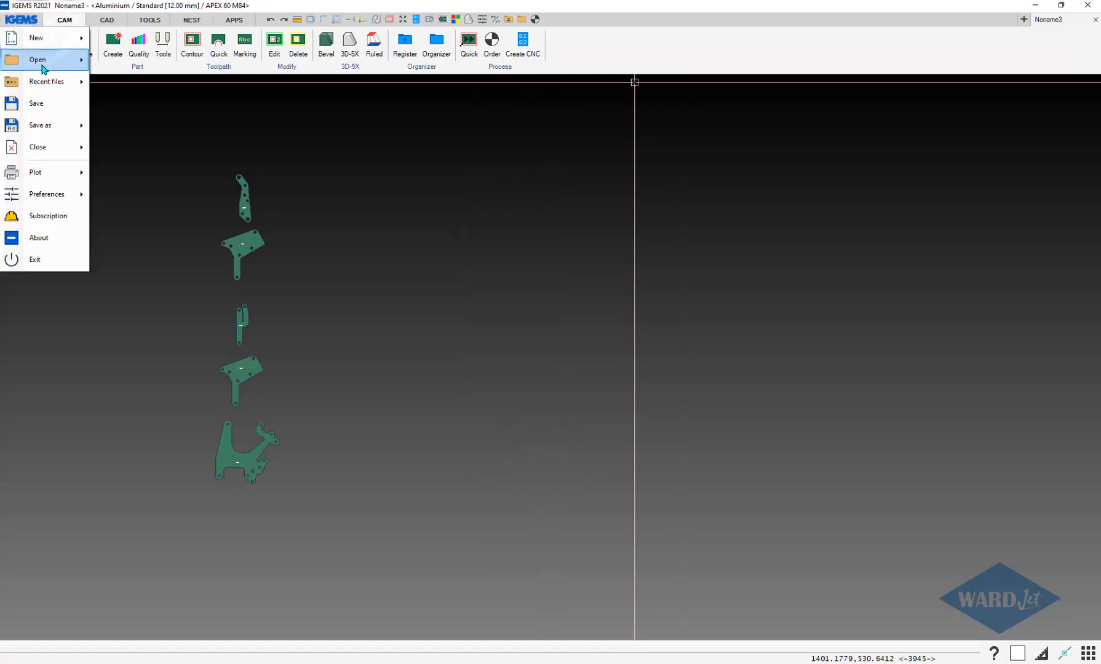
{"action": "mouse_move", "coordinate": [43, 69]}
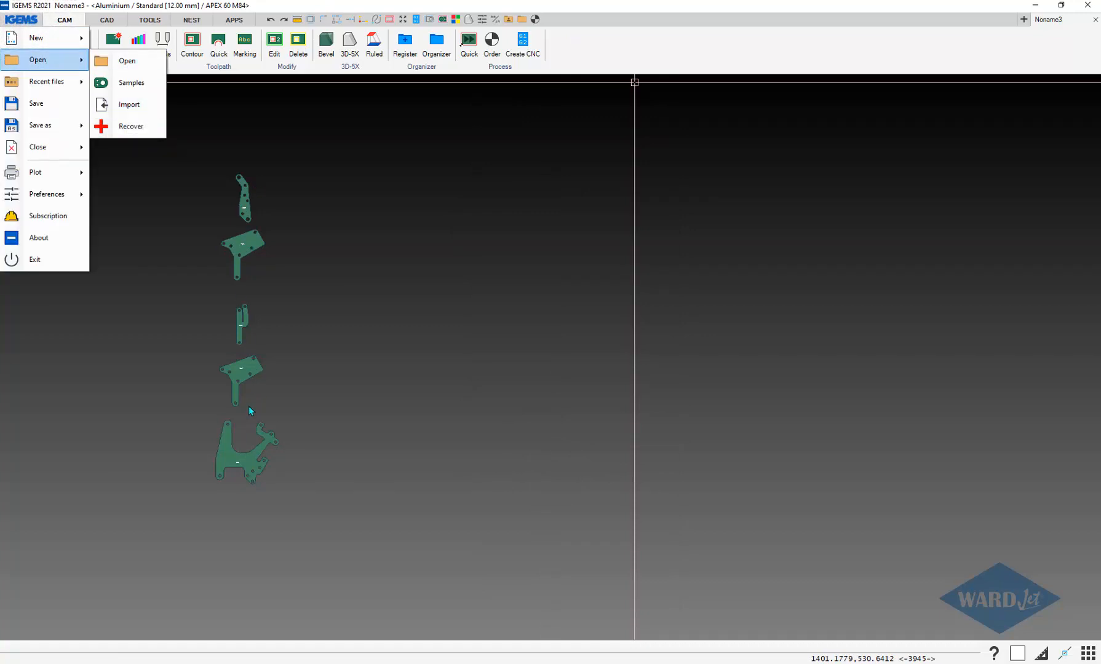
{"action": "key", "text": "Escape"}
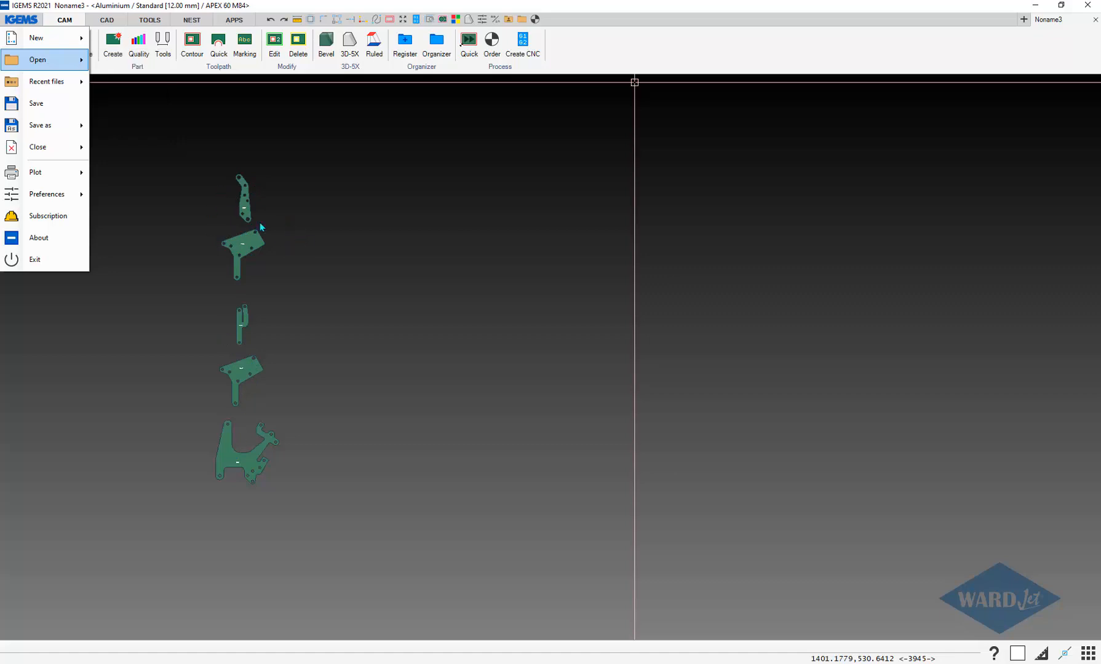
{"action": "key", "text": "Escape"}
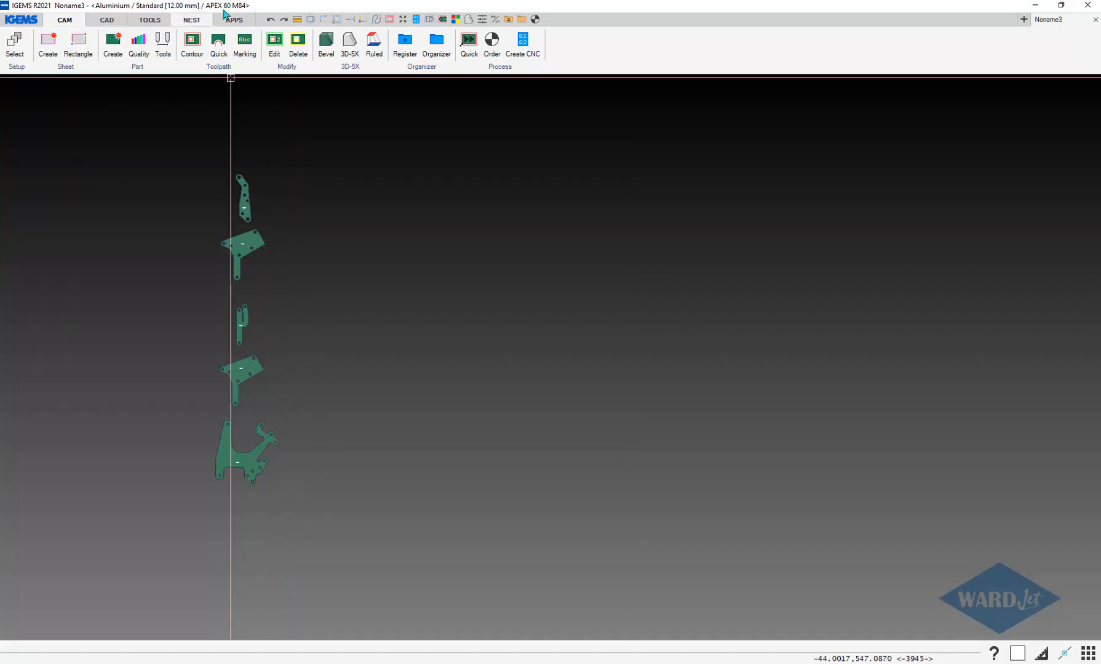
- Undo the part creation, the DXF import and the earlier deletion of the original shapes
{"action": "left_click", "coordinate": [271, 20]}
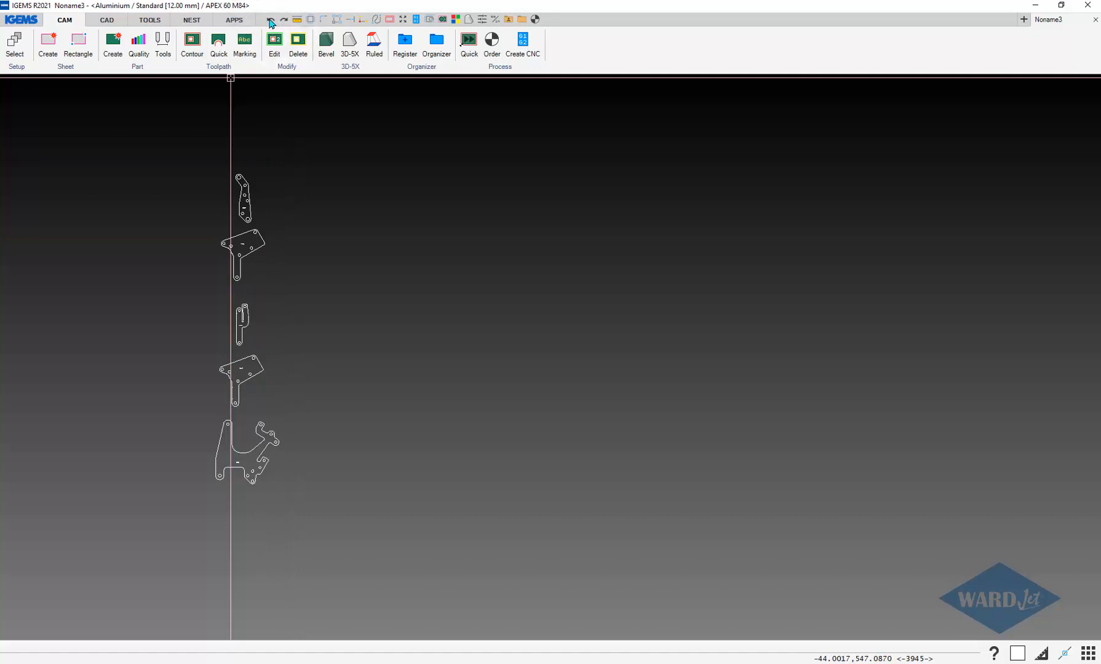
{"action": "left_click", "coordinate": [271, 21]}
{"action": "left_click", "coordinate": [271, 21]}
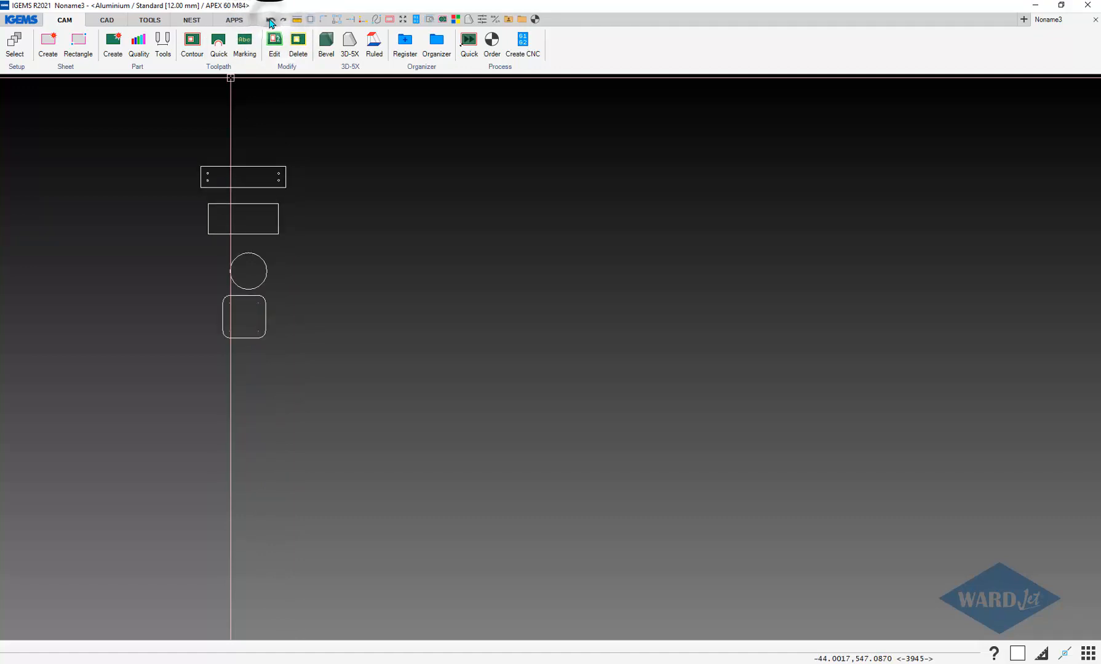
- Create parts from all four restored shapes with the name Part-# and quantity 1
{"action": "left_click", "coordinate": [114, 44]}
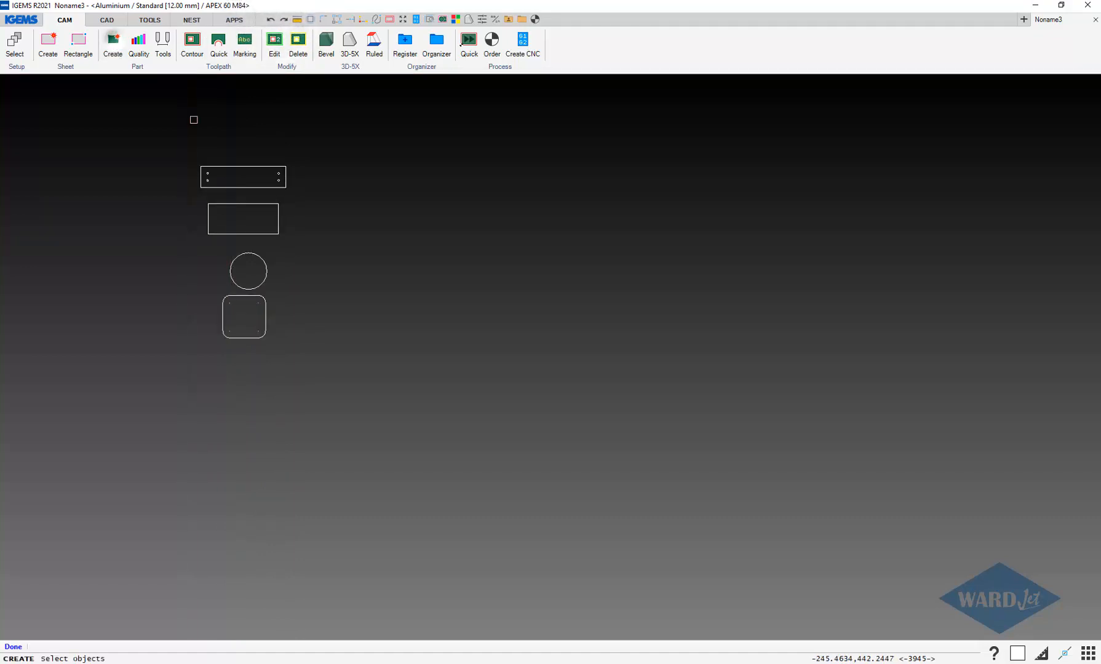
{"action": "left_click_drag", "start_coordinate": [142, 127], "coordinate": [364, 409]}
{"action": "right_click", "coordinate": [364, 408]}
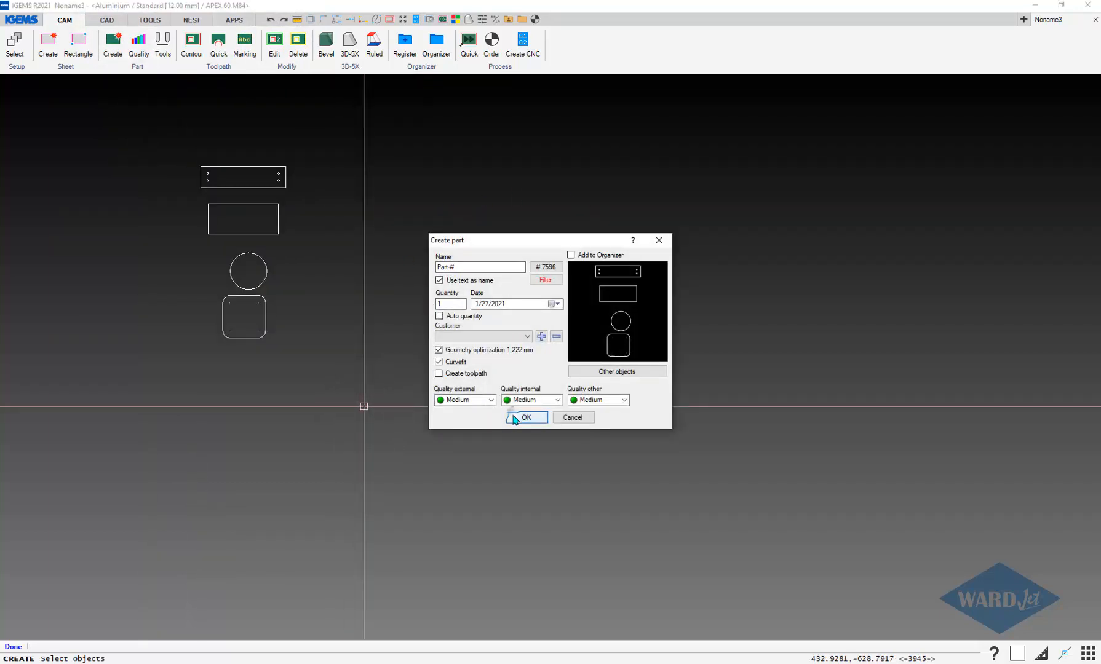
{"action": "left_click", "coordinate": [514, 419]}
- Open the properties of all four parts and rename the plain rectangle part as akjdf;lajd
{"action": "left_click", "coordinate": [140, 67]}
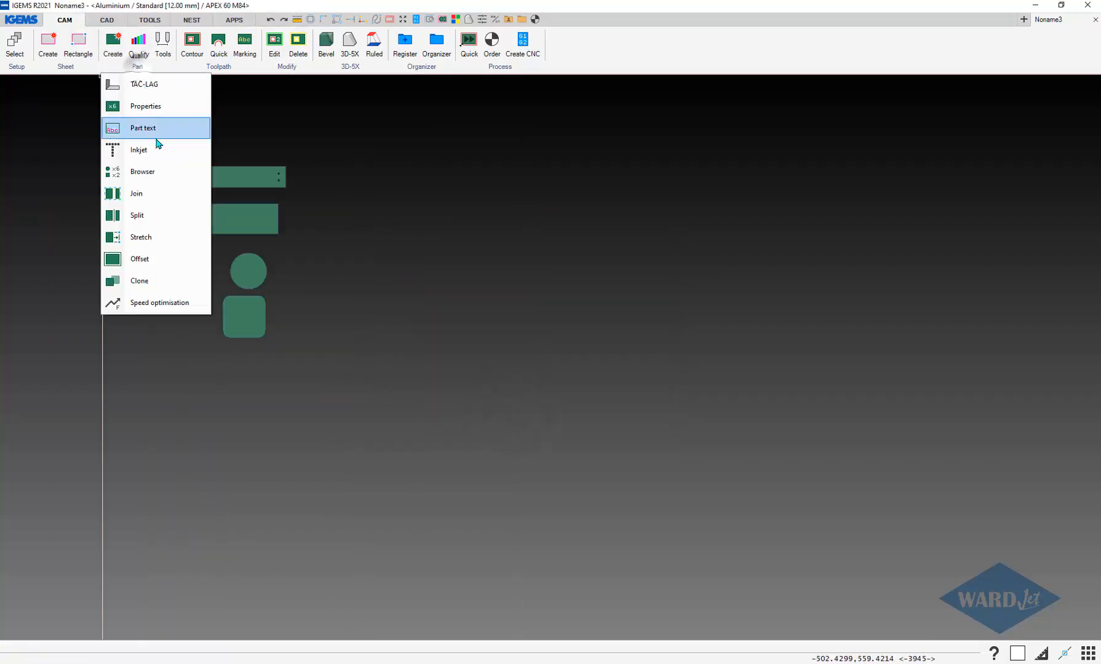
{"action": "left_click", "coordinate": [138, 108]}
{"action": "left_click_drag", "start_coordinate": [141, 130], "coordinate": [349, 388]}
{"action": "right_click", "coordinate": [349, 389]}
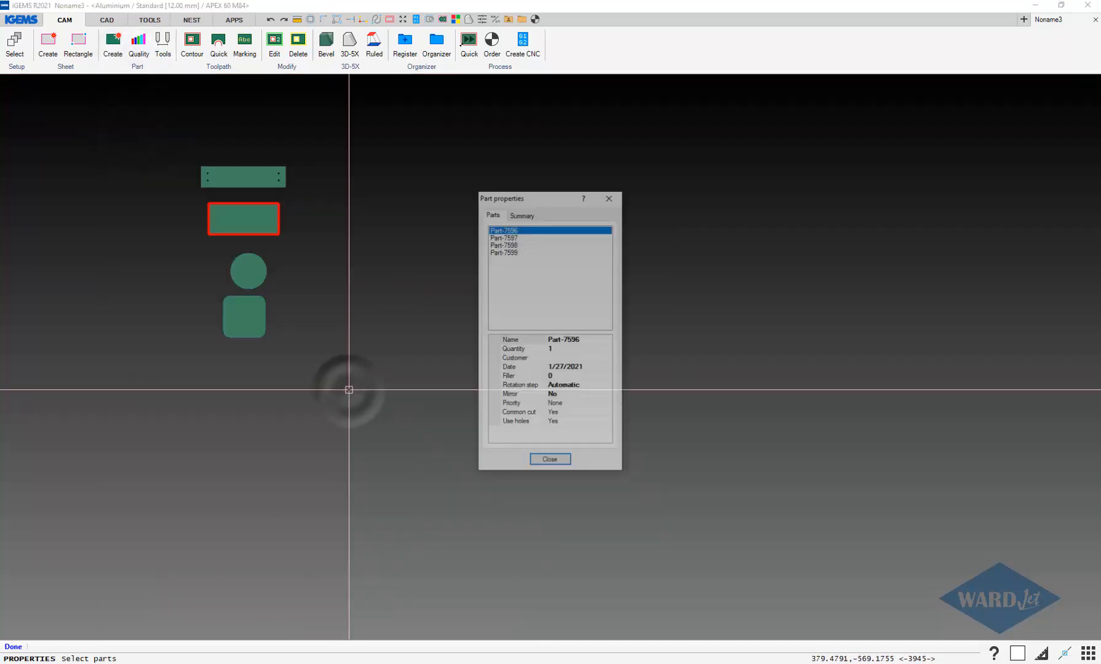
{"action": "left_click", "coordinate": [263, 179]}
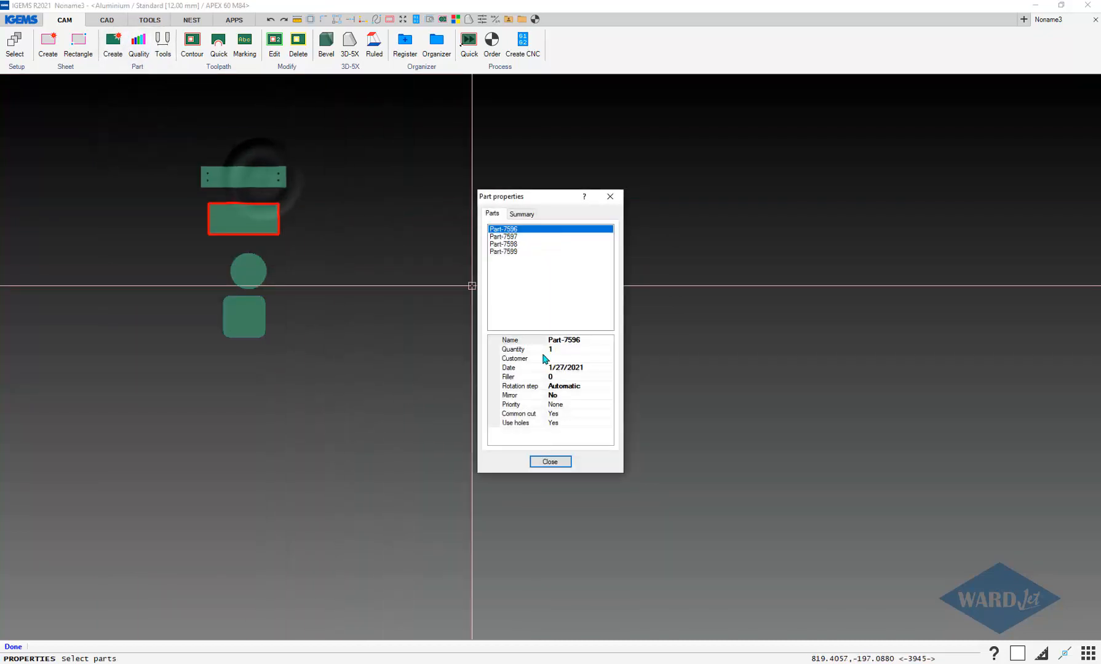
{"action": "left_click", "coordinate": [588, 340]}
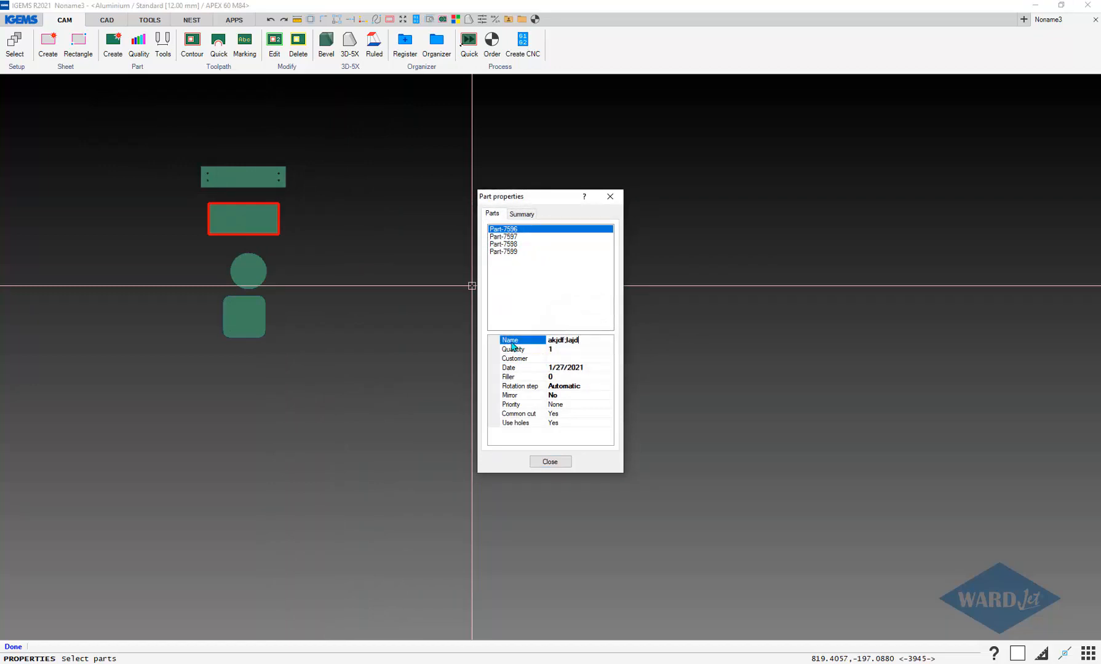
{"action": "left_click", "coordinate": [550, 462]}
- Open the properties of the long rectangular part with four holes and rename it as adfasf
{"action": "left_click", "coordinate": [285, 177]}
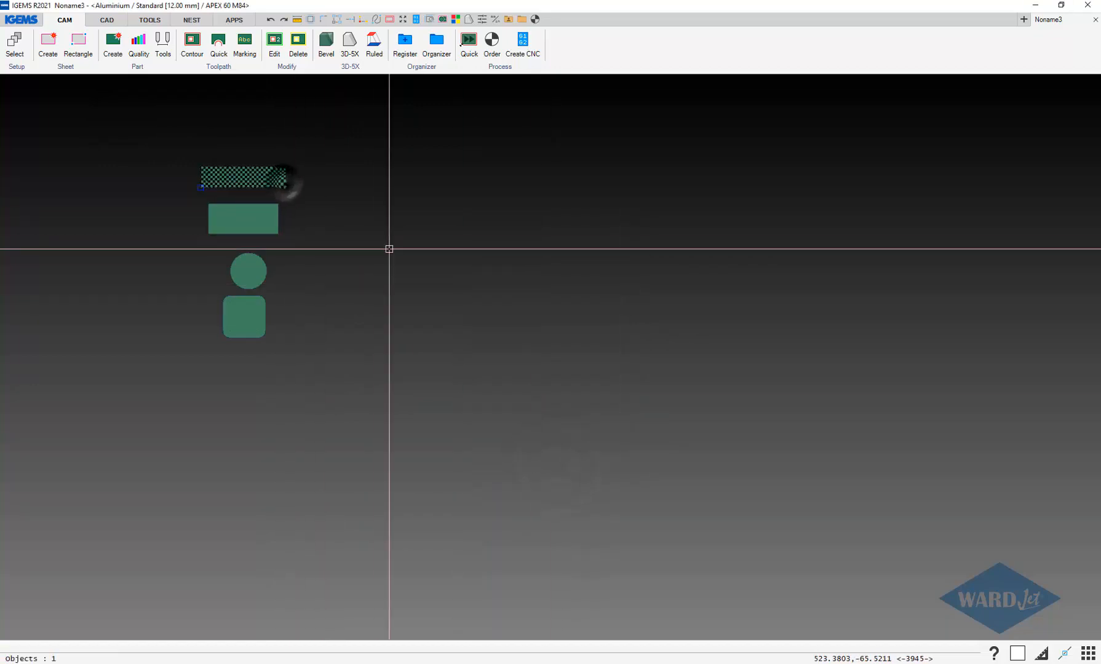
{"action": "double_click", "coordinate": [288, 184]}
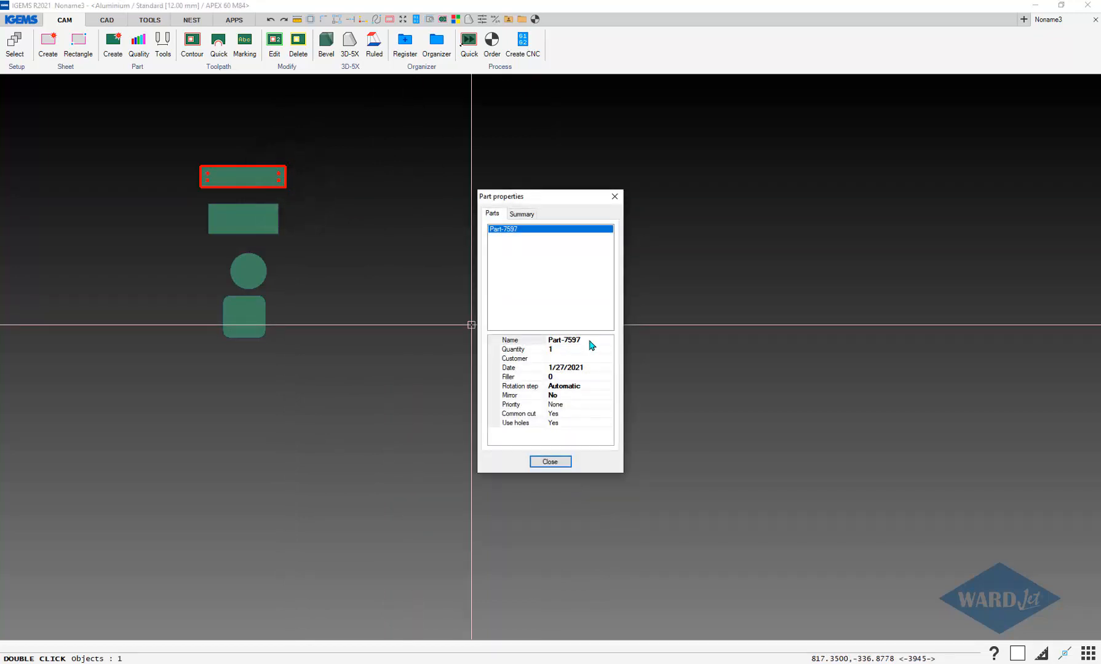
{"action": "left_click_drag", "start_coordinate": [528, 340], "coordinate": [475, 346]}
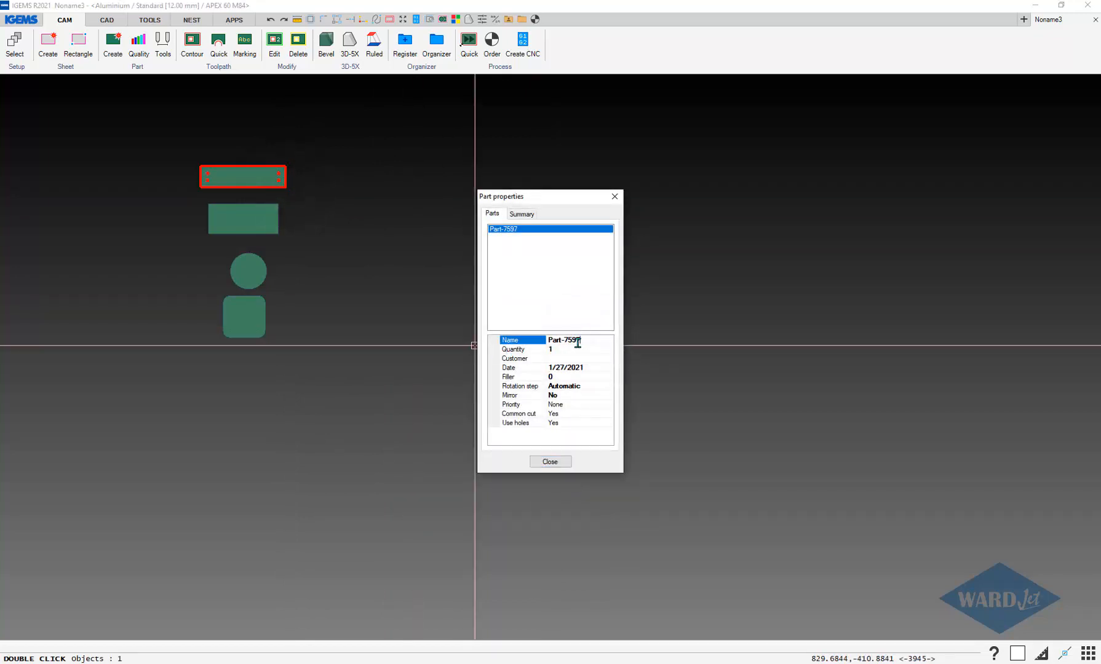
{"action": "left_click", "coordinate": [551, 462]}
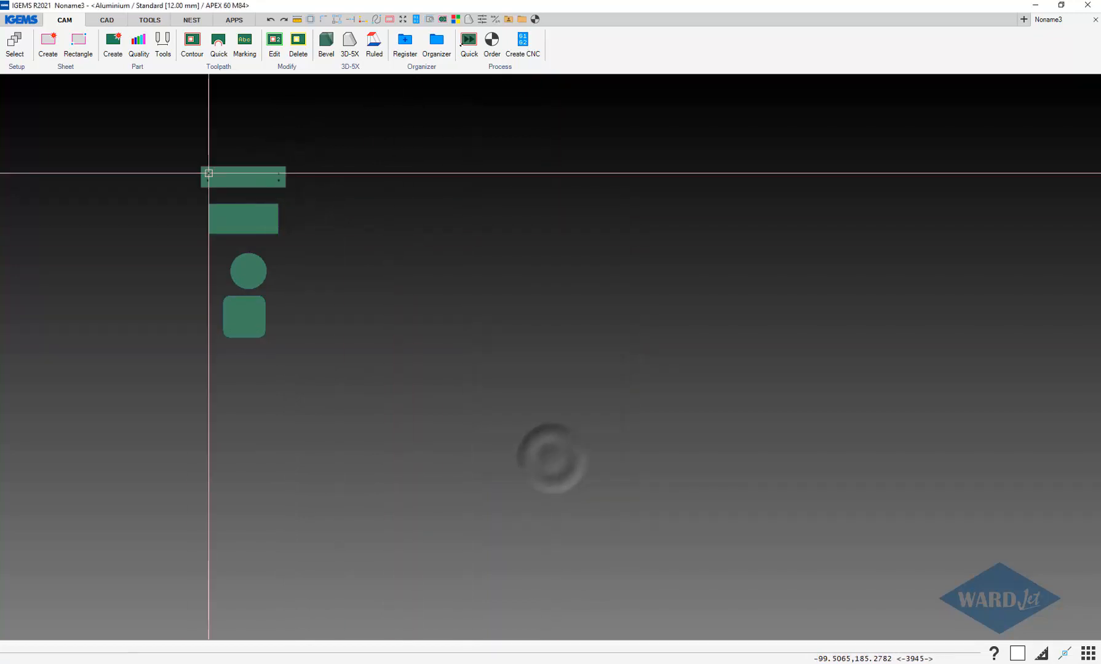
- Open the properties of all four parts together to check their names
{"action": "mouse_move", "coordinate": [177, 148]}
{"action": "left_mouse_down"}
{"action": "mouse_move", "coordinate": [302, 344]}
{"action": "mouse_move", "coordinate": [328, 364]}
{"action": "left_mouse_up"}
{"action": "left_click", "coordinate": [163, 48]}
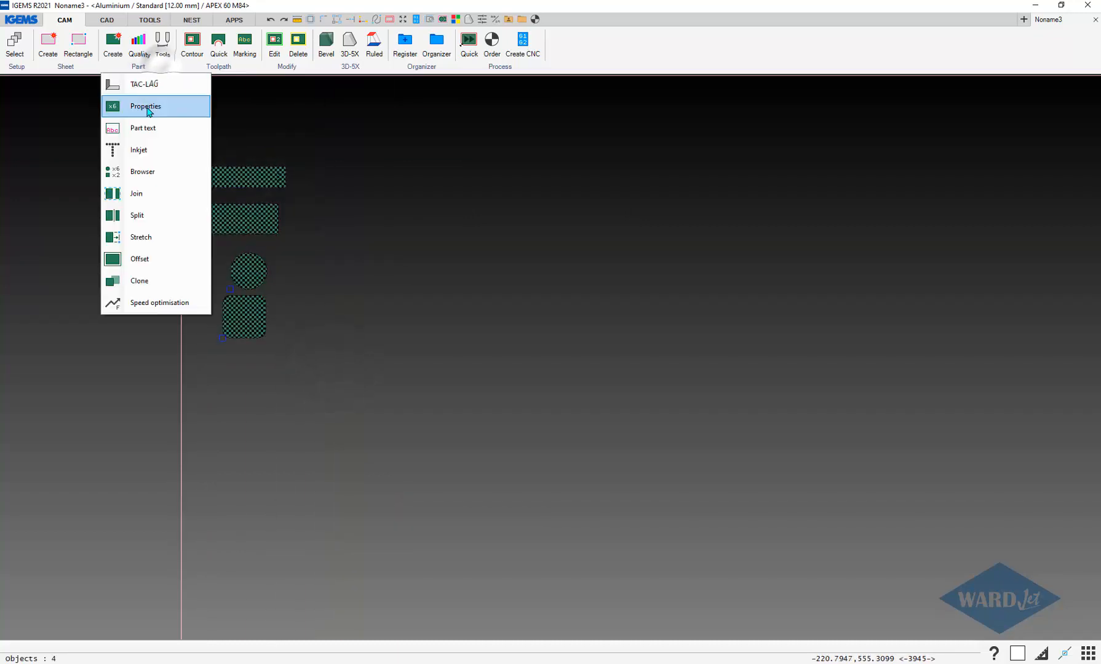
{"action": "left_click", "coordinate": [147, 107]}
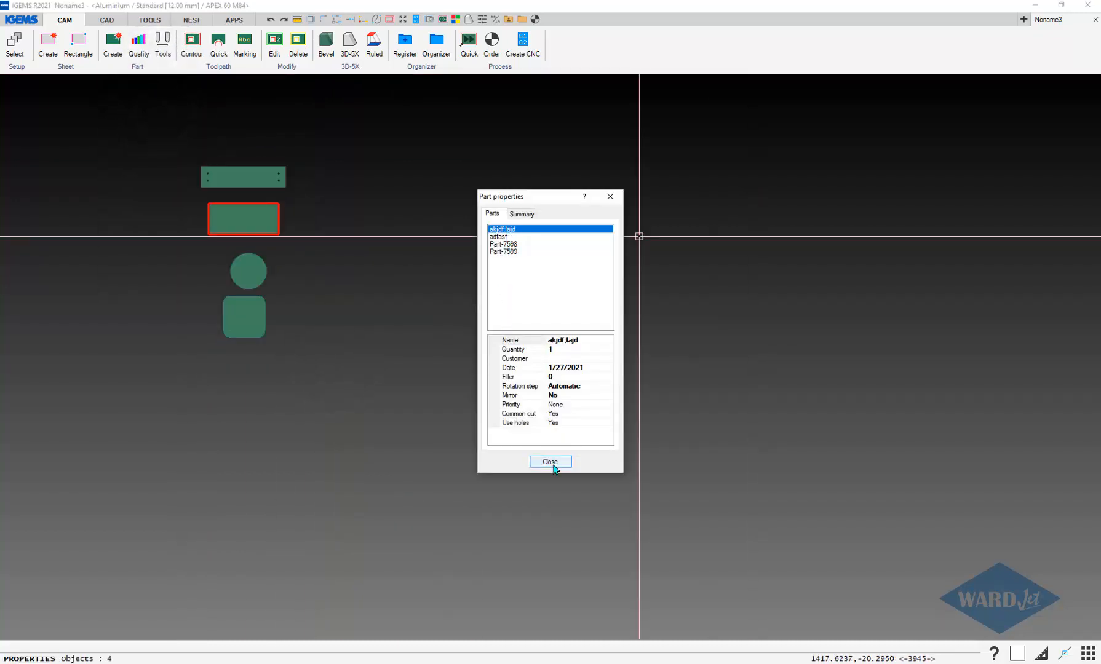